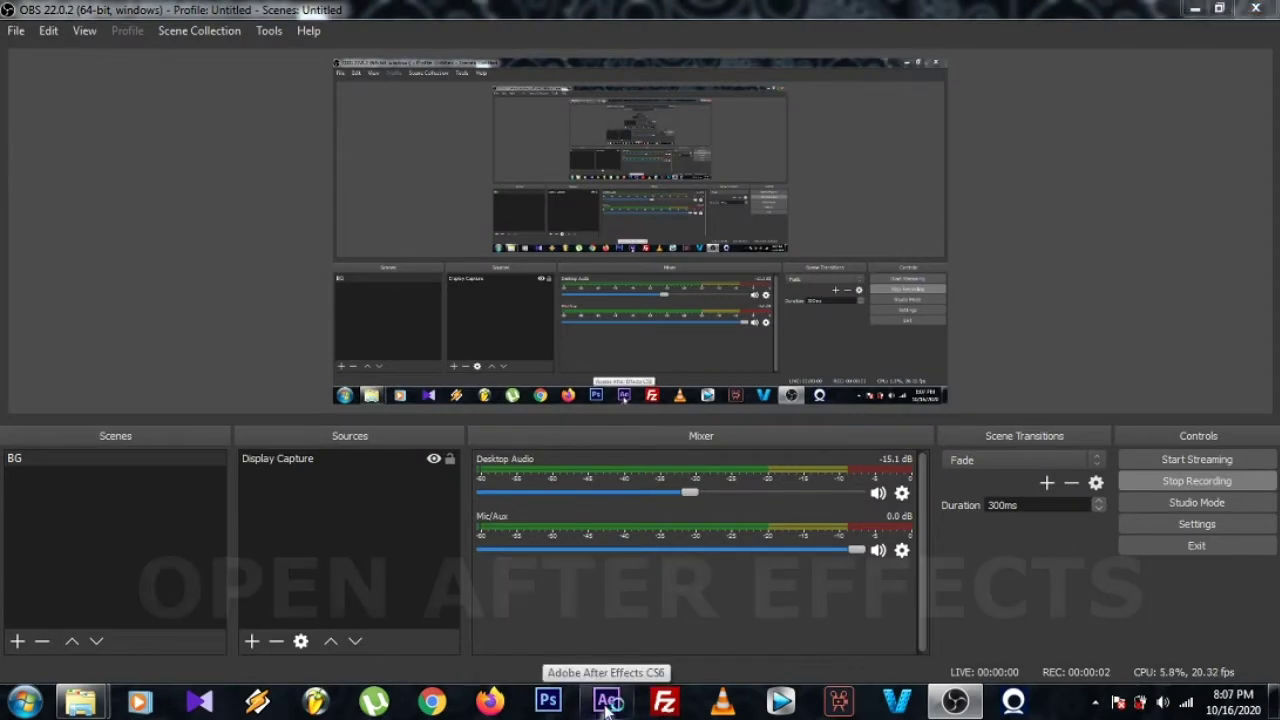
Launch Adobe After Effects CS6 from the taskbar so it opens an empty untitled project
left_click(607, 703)
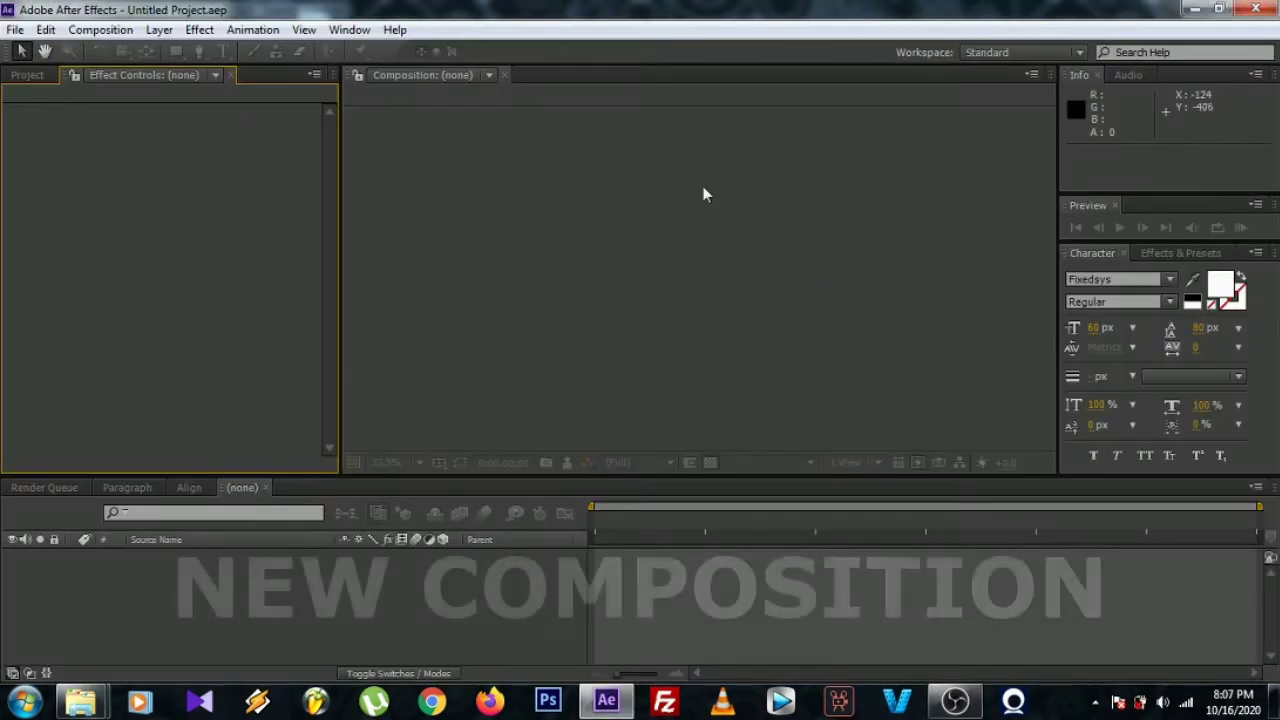
Create a new composition named MY PLAYLIST at 1920x1080, 30 fps, lasting 10 seconds
left_click(101, 31)
left_click(127, 52)
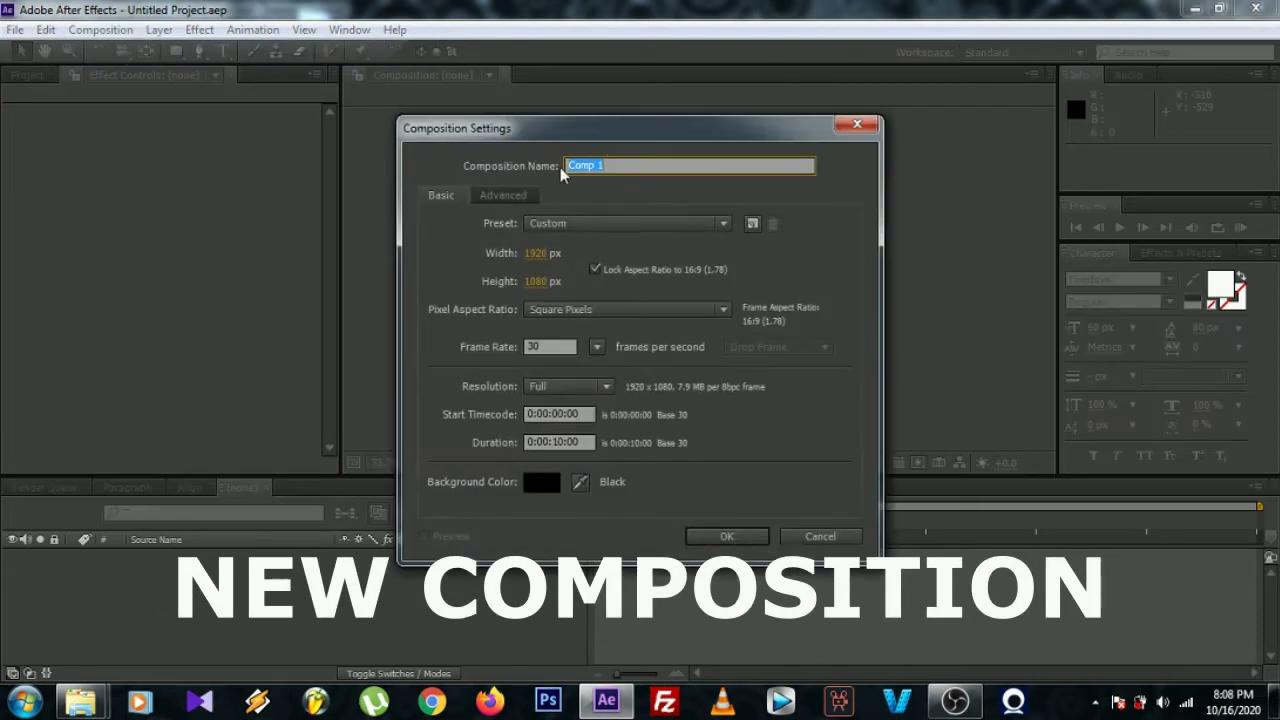
type("MY PLAYLIST")
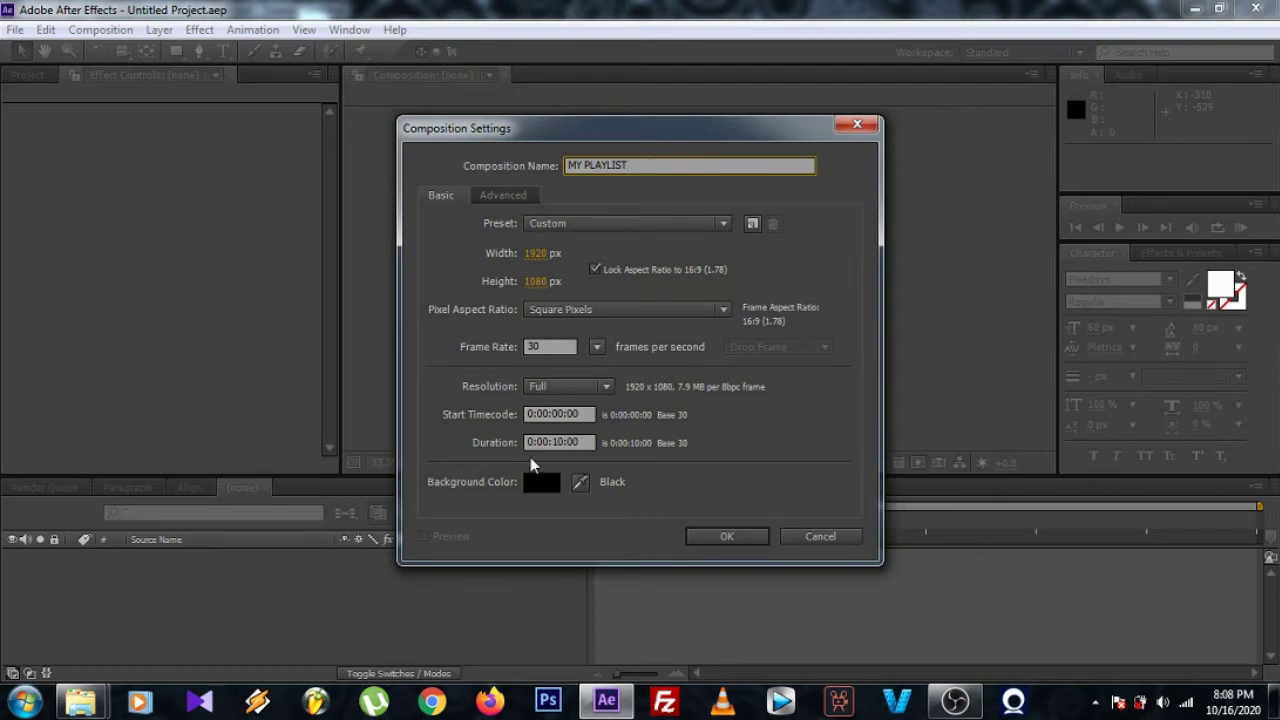
left_click(724, 538)
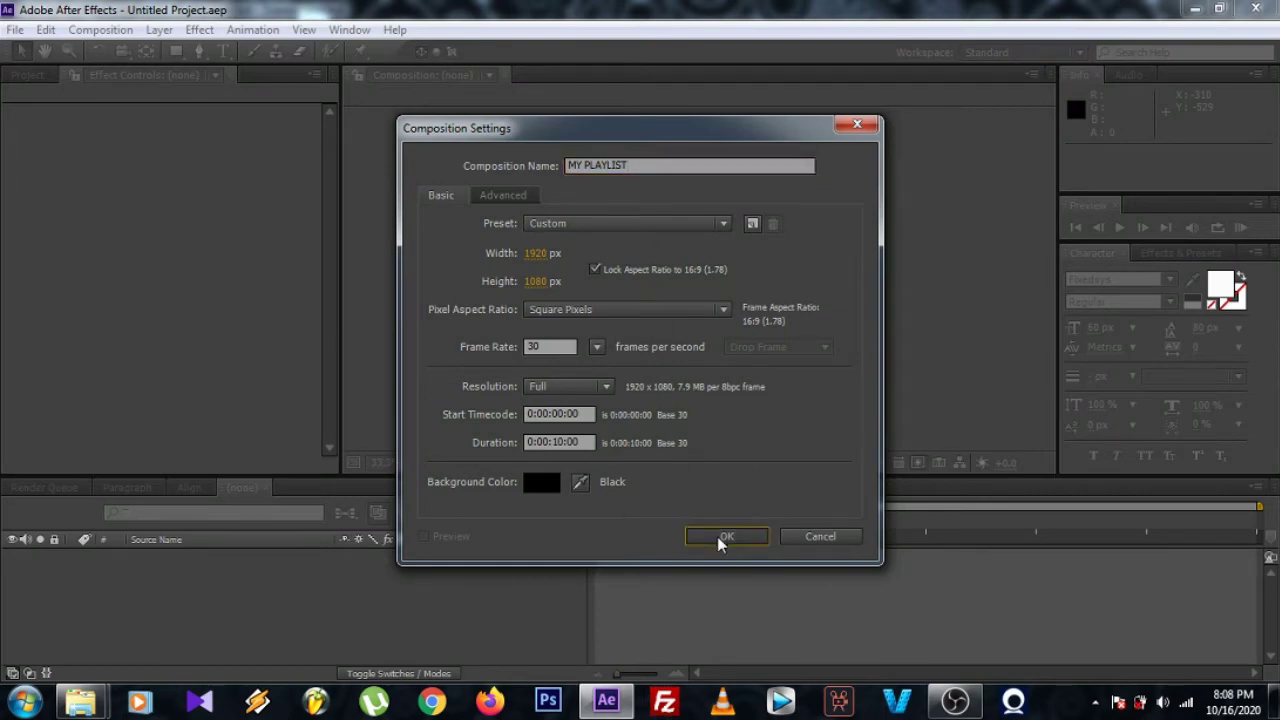
left_click(18, 75)
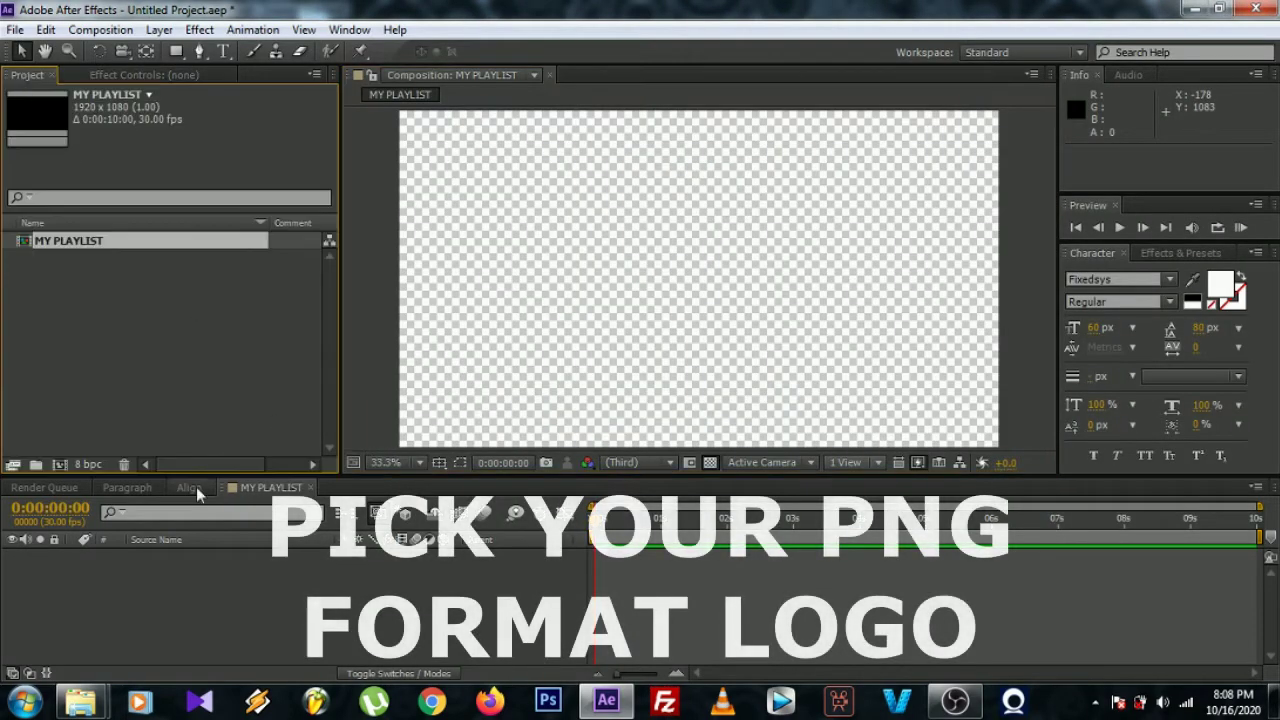
Import MY PLAYLIST PNG.png from the MY PLAYLIST 3D folder and add it to the composition timeline
mouse_move(80, 702)
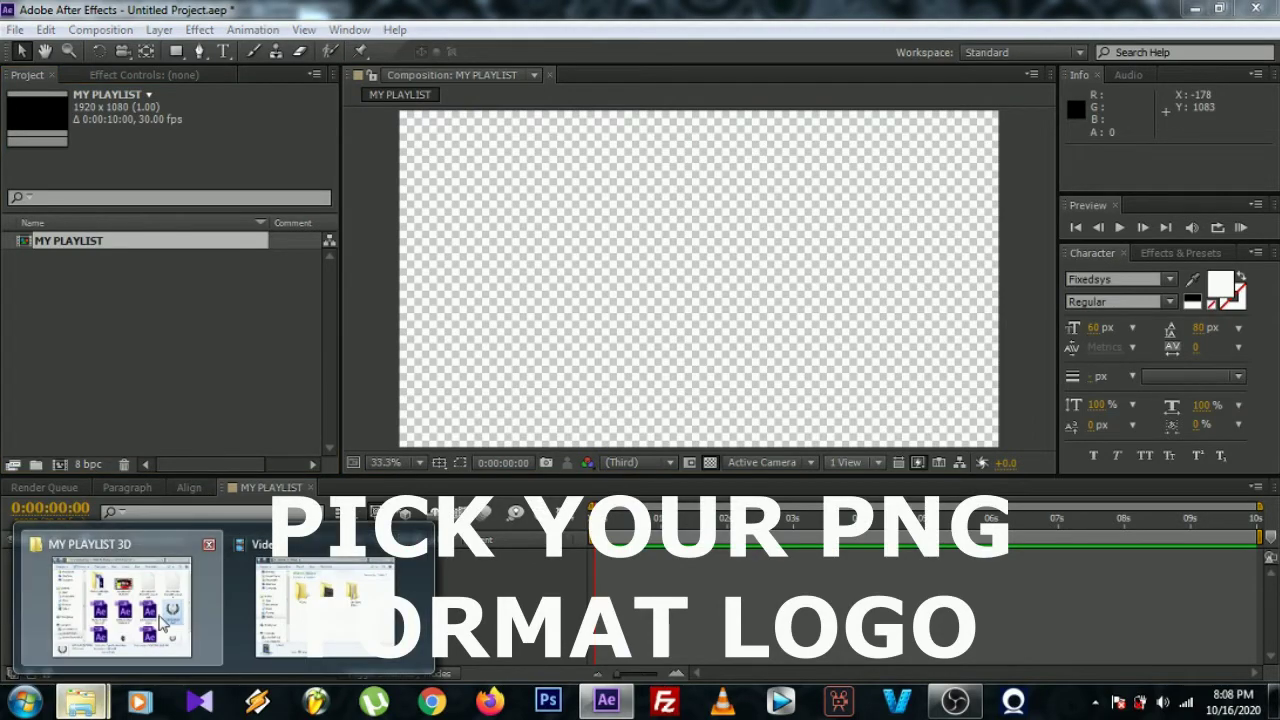
left_click(120, 605)
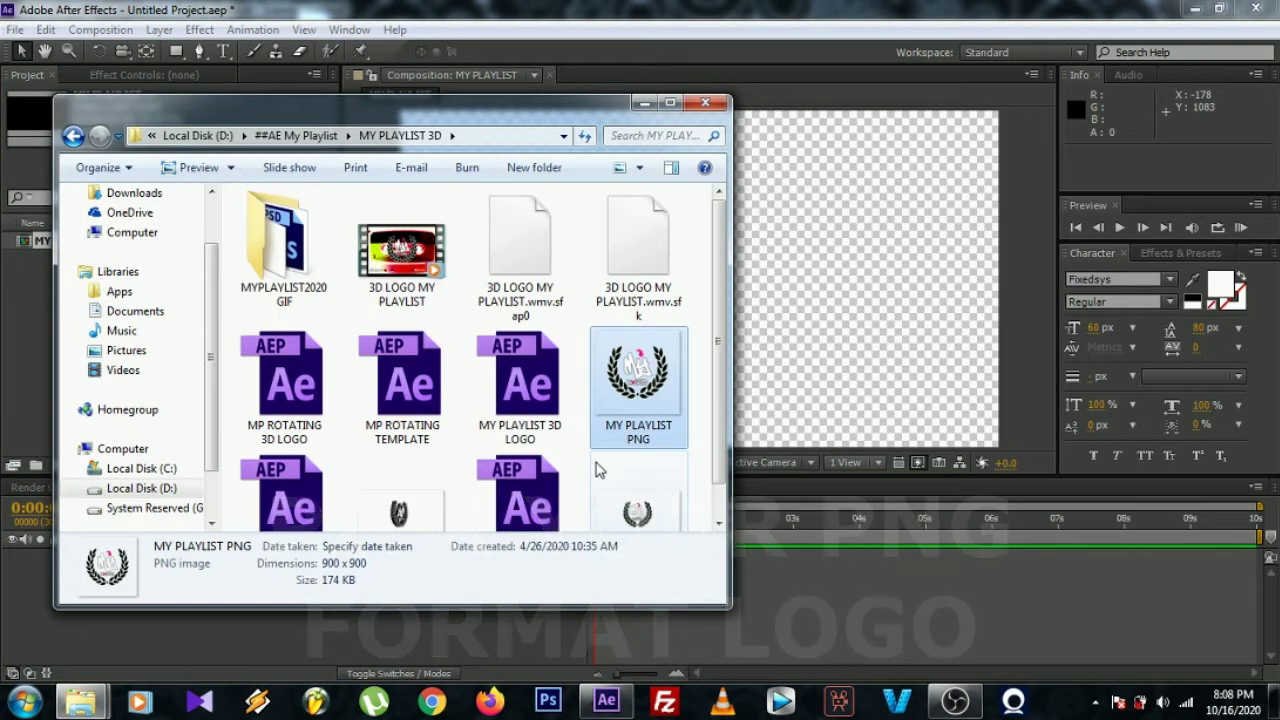
left_click_drag(638, 380, 34, 410)
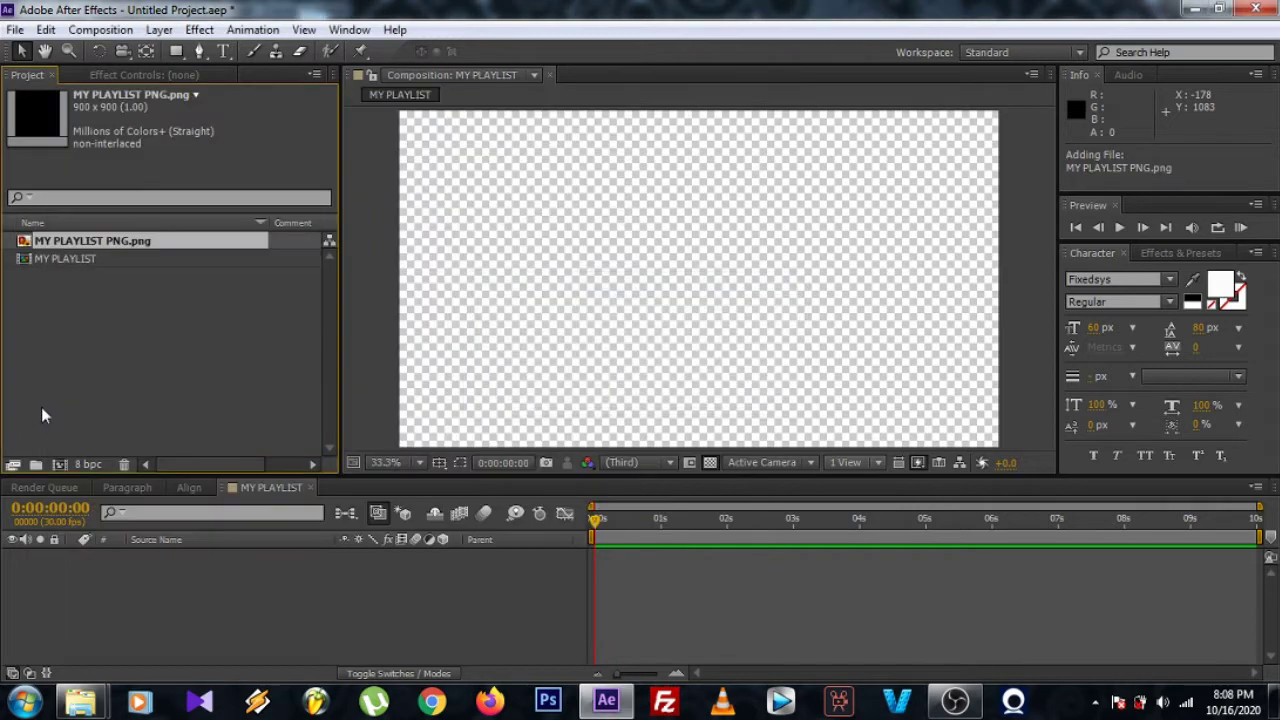
left_click_drag(92, 241, 140, 580)
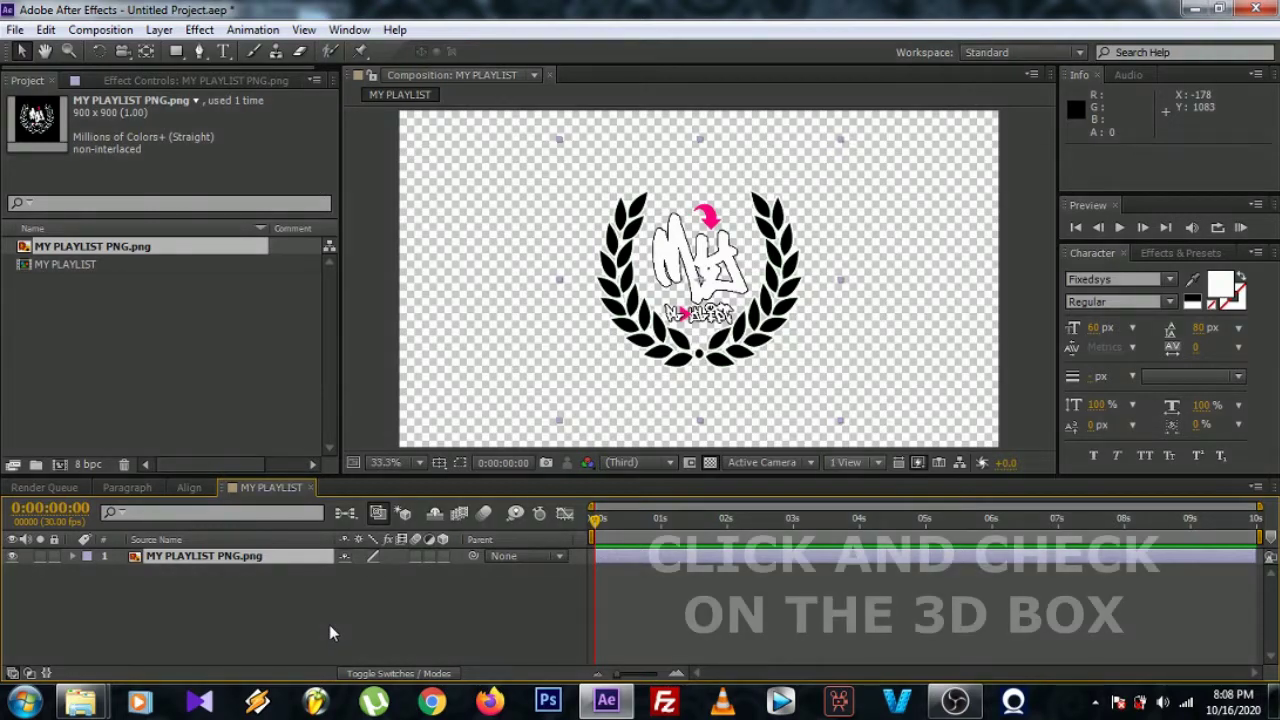
Make the logo layer 3D and apply Hue/Saturation with Master Lightness at -100
left_click(443, 556)
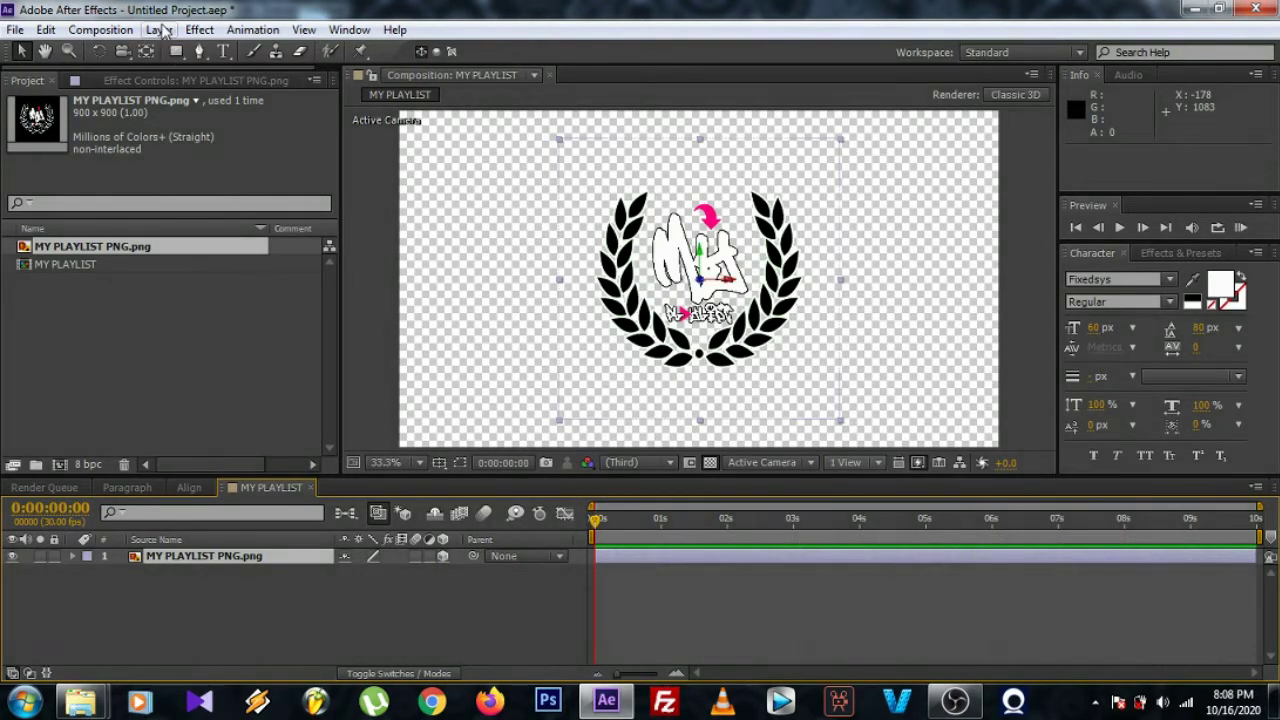
left_click(160, 30)
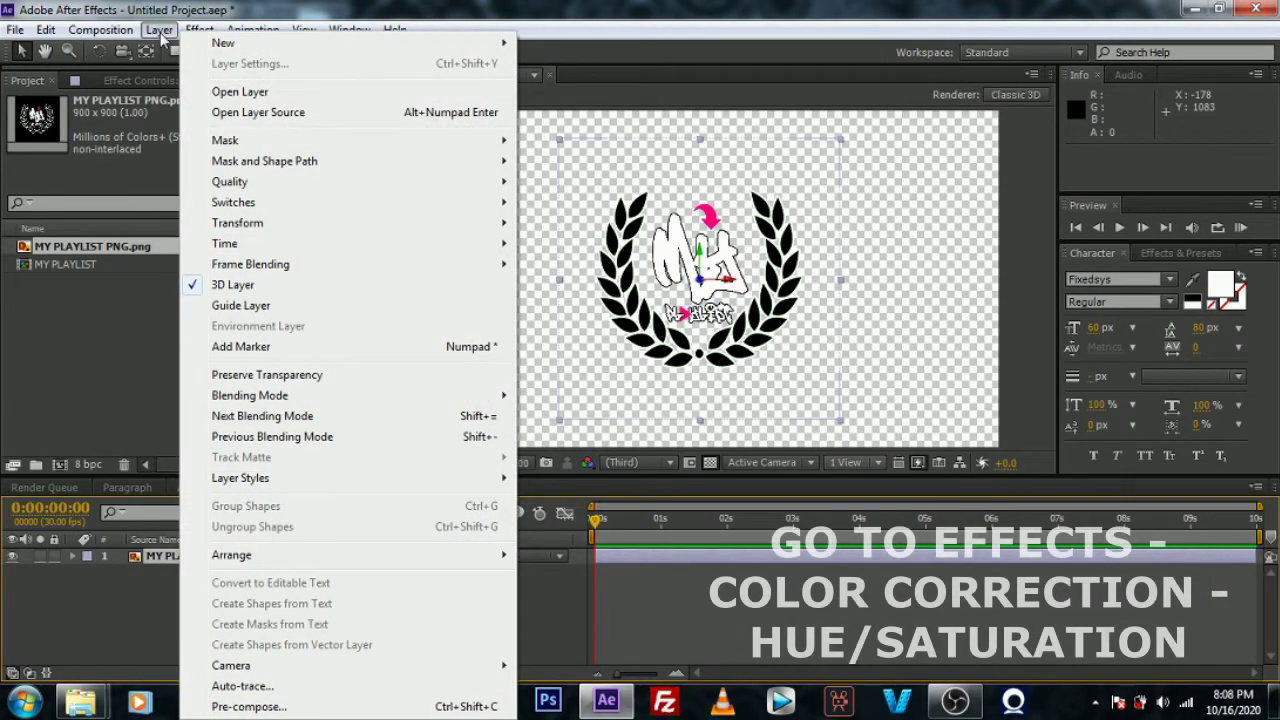
mouse_move(190, 36)
mouse_move(329, 208)
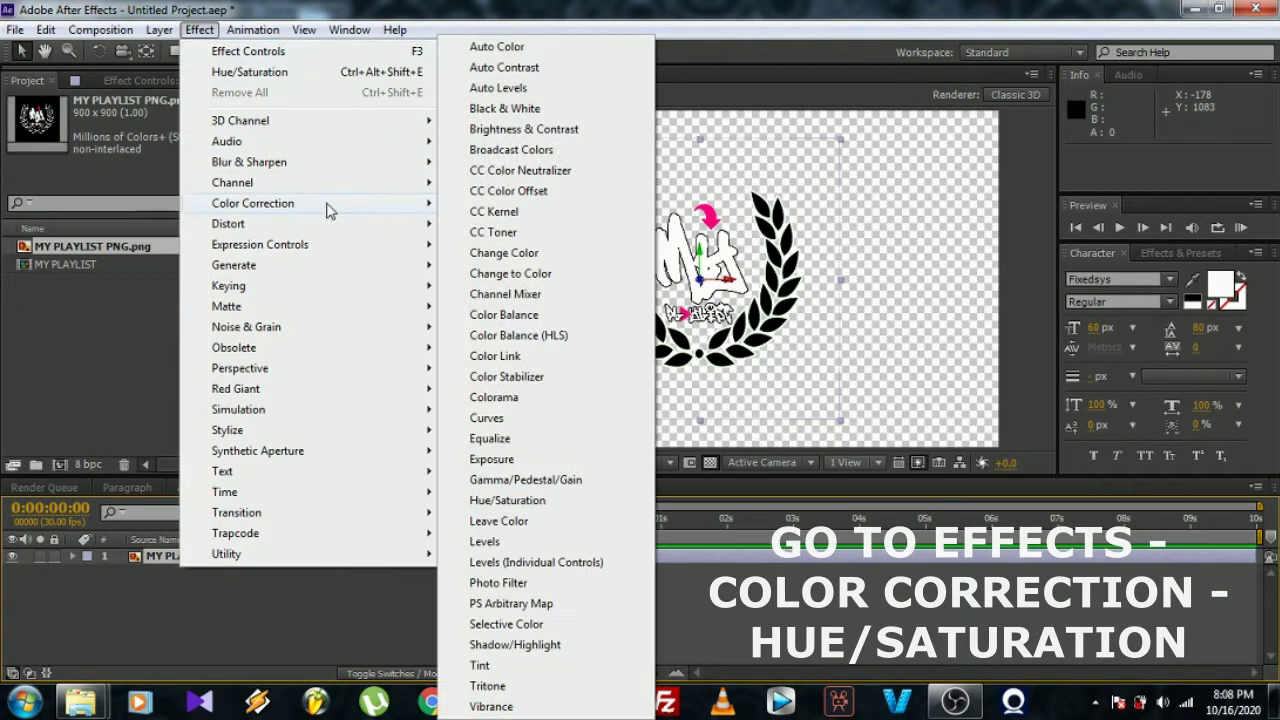
left_click(512, 500)
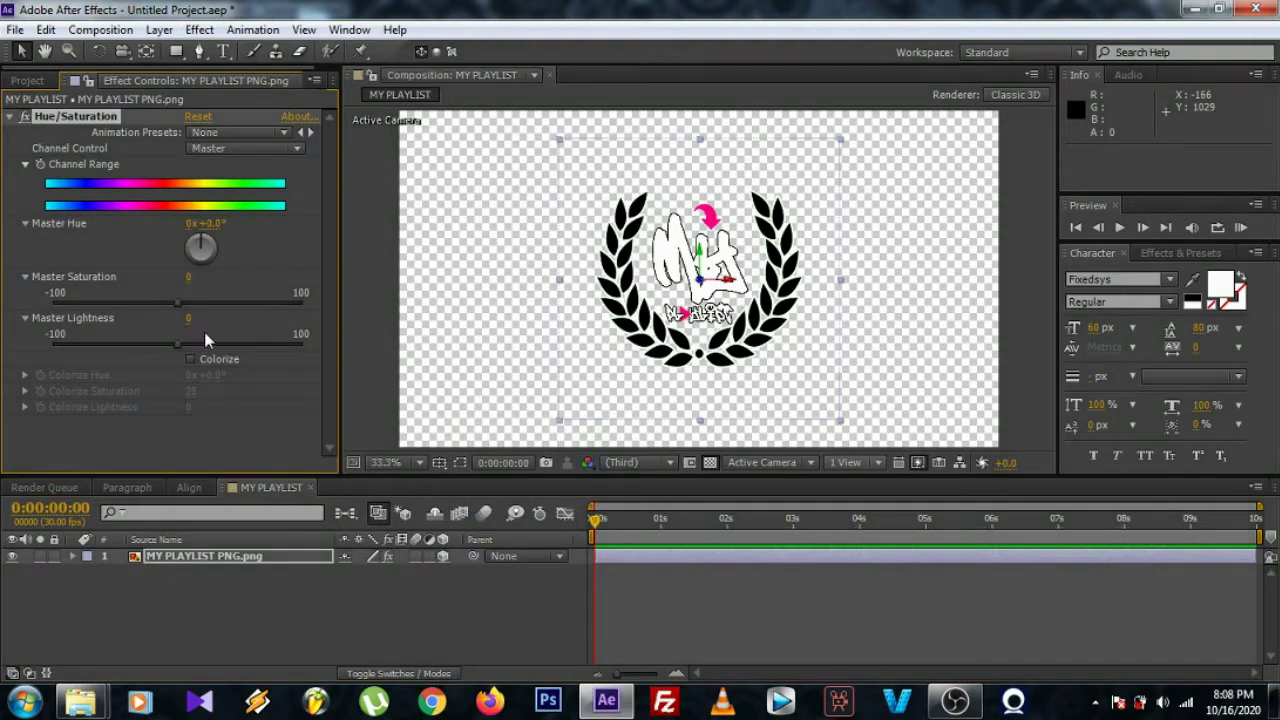
left_click_drag(177, 345, 24, 362)
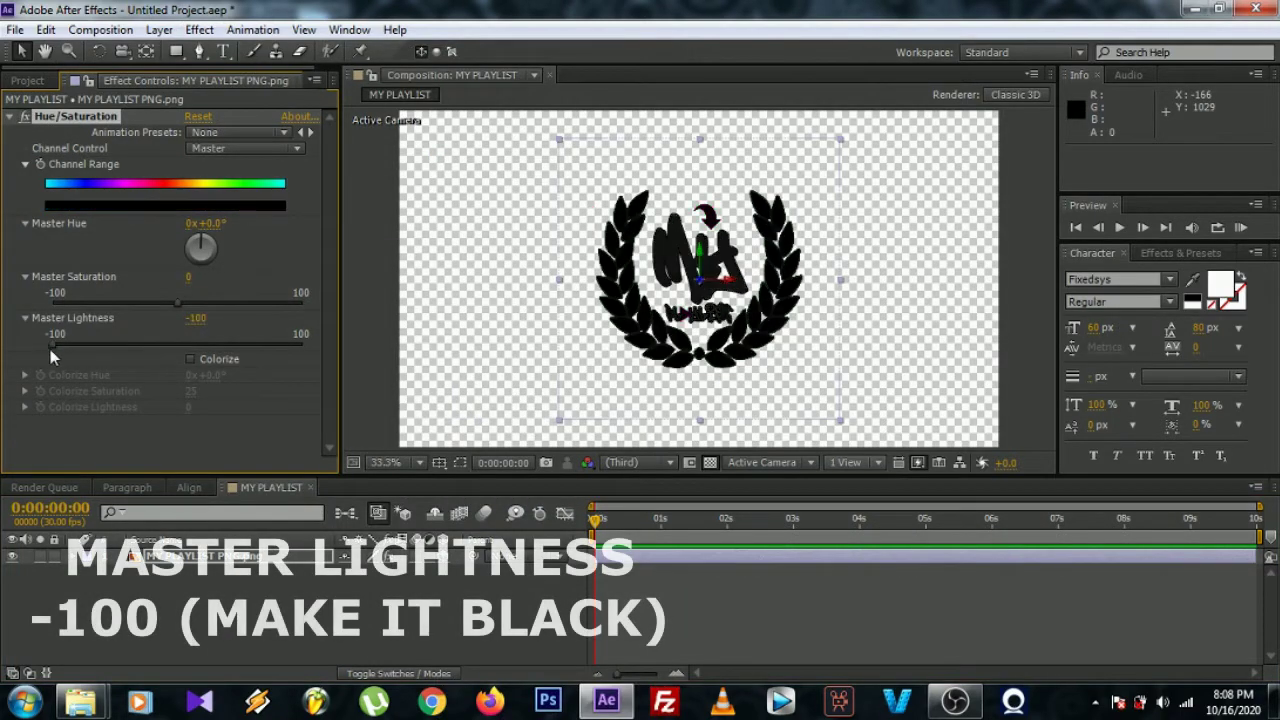
Switch the viewer to 2 Views - Horizontal, activate the Top view, and select the logo layer
left_click(878, 464)
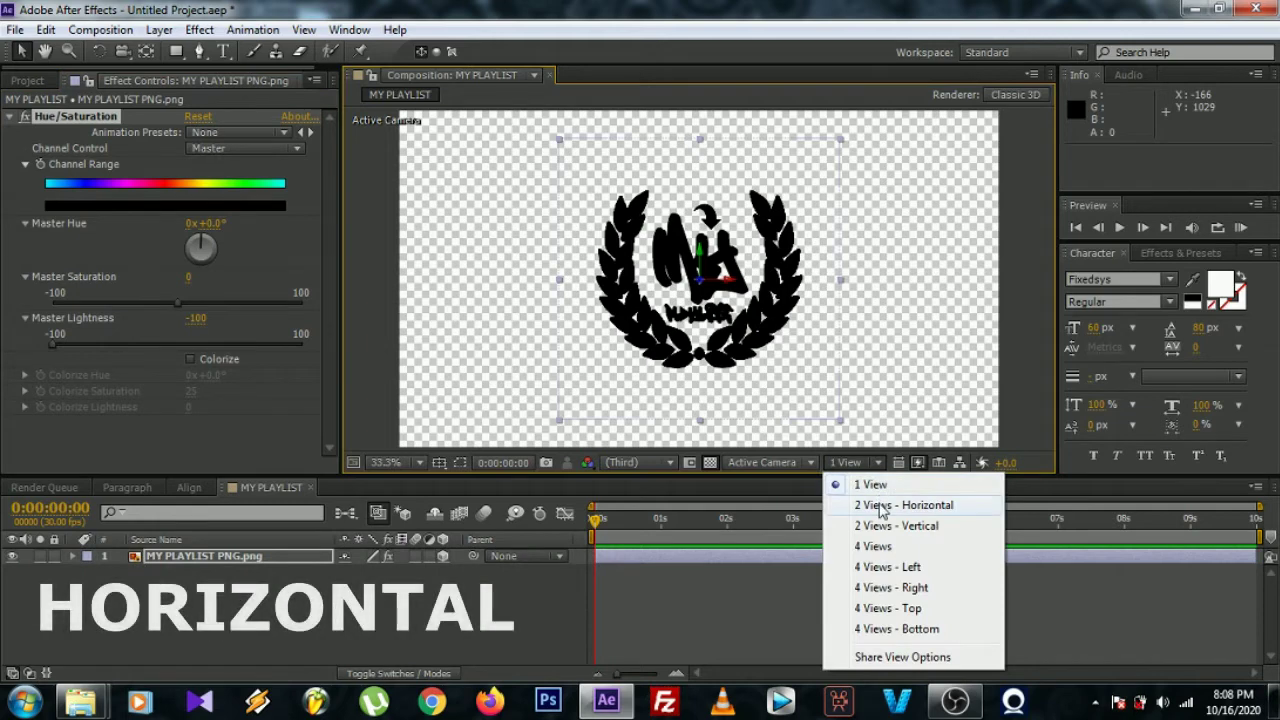
left_click(890, 505)
left_click(405, 440)
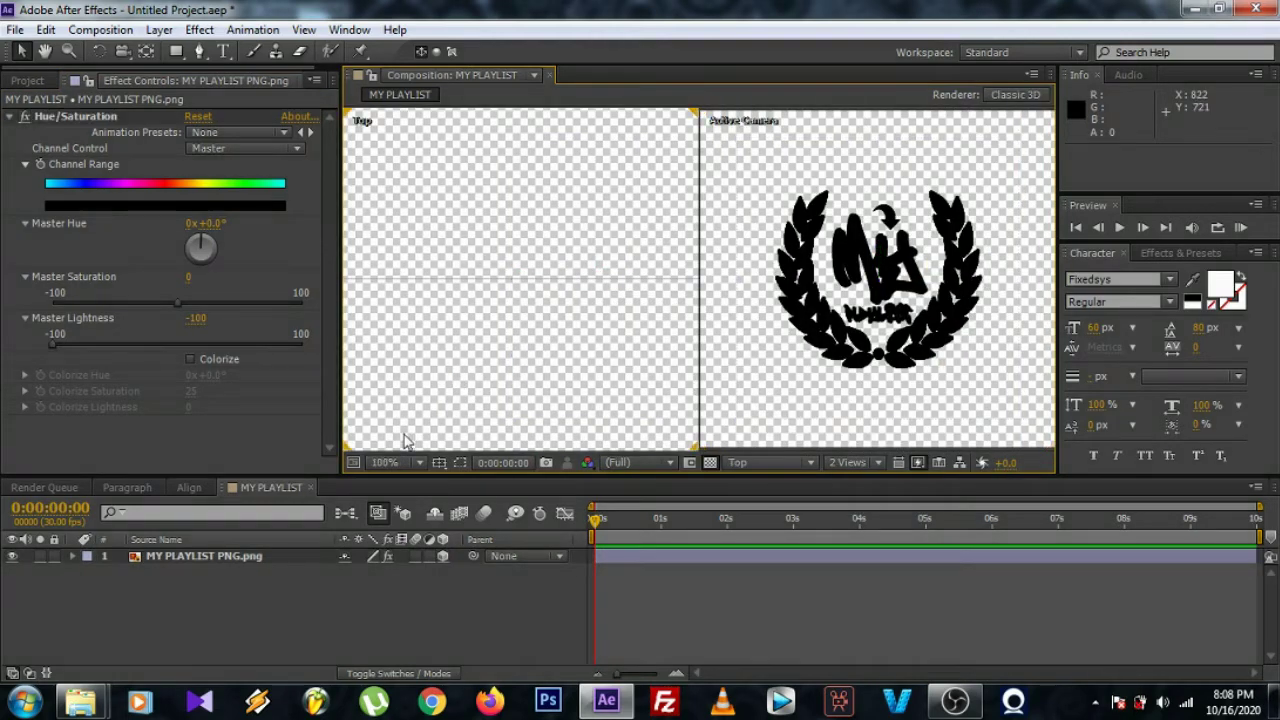
left_click(234, 555)
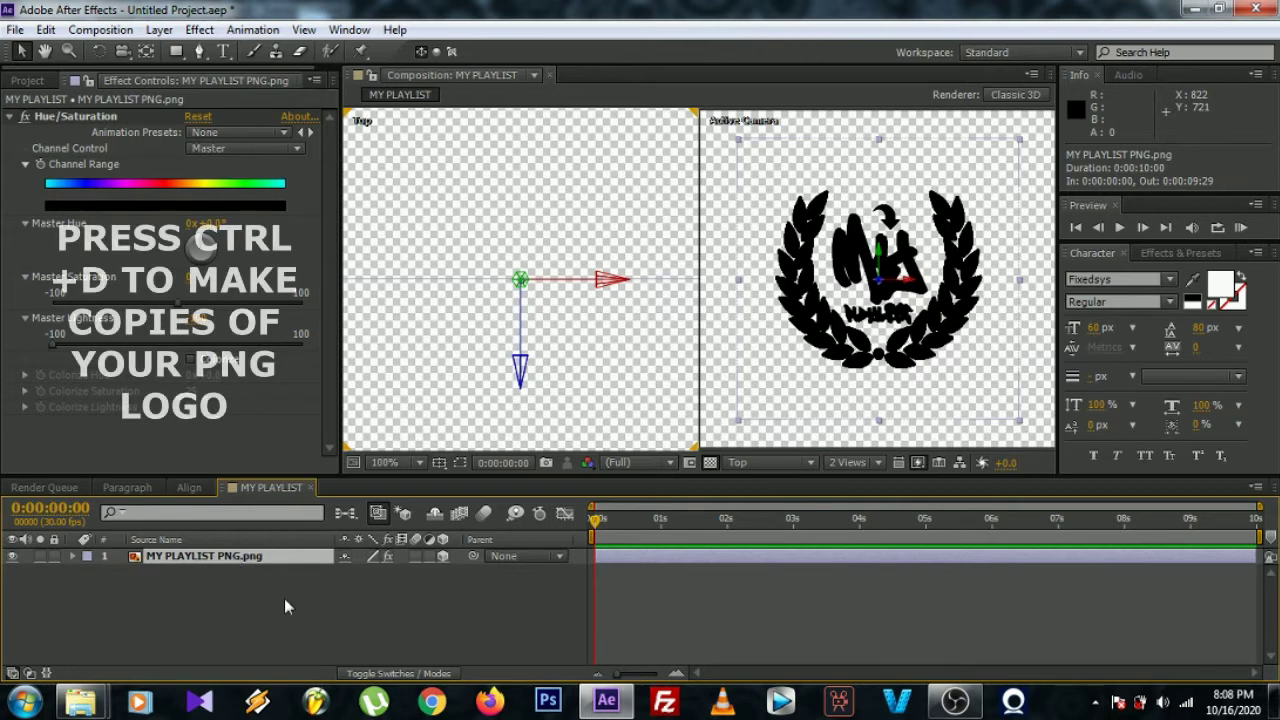
Duplicate the logo layer repeatedly with Ctrl+D, nudging each copy one step back in depth
key("ctrl+d")
key("Down")
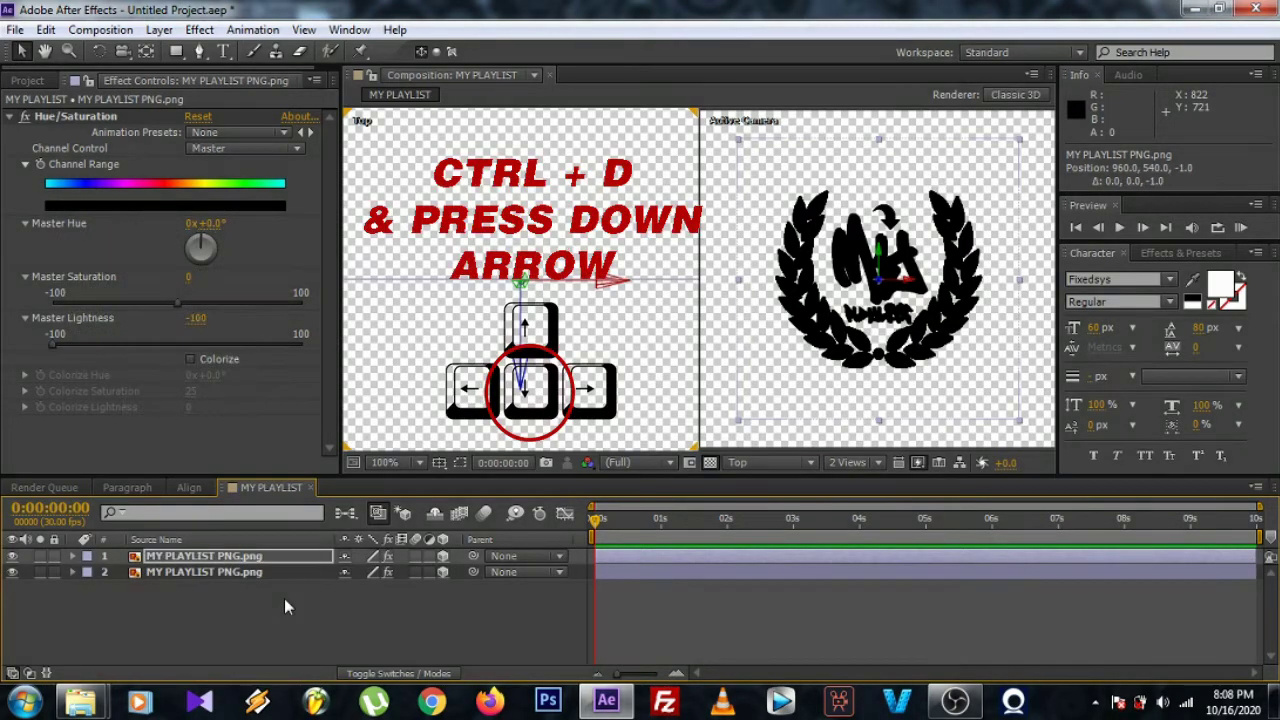
key("ctrl+d")
key("Down")
key("ctrl+d")
key("Down")
key("ctrl+d")
key("Down")
key("ctrl+d")
key("Down")
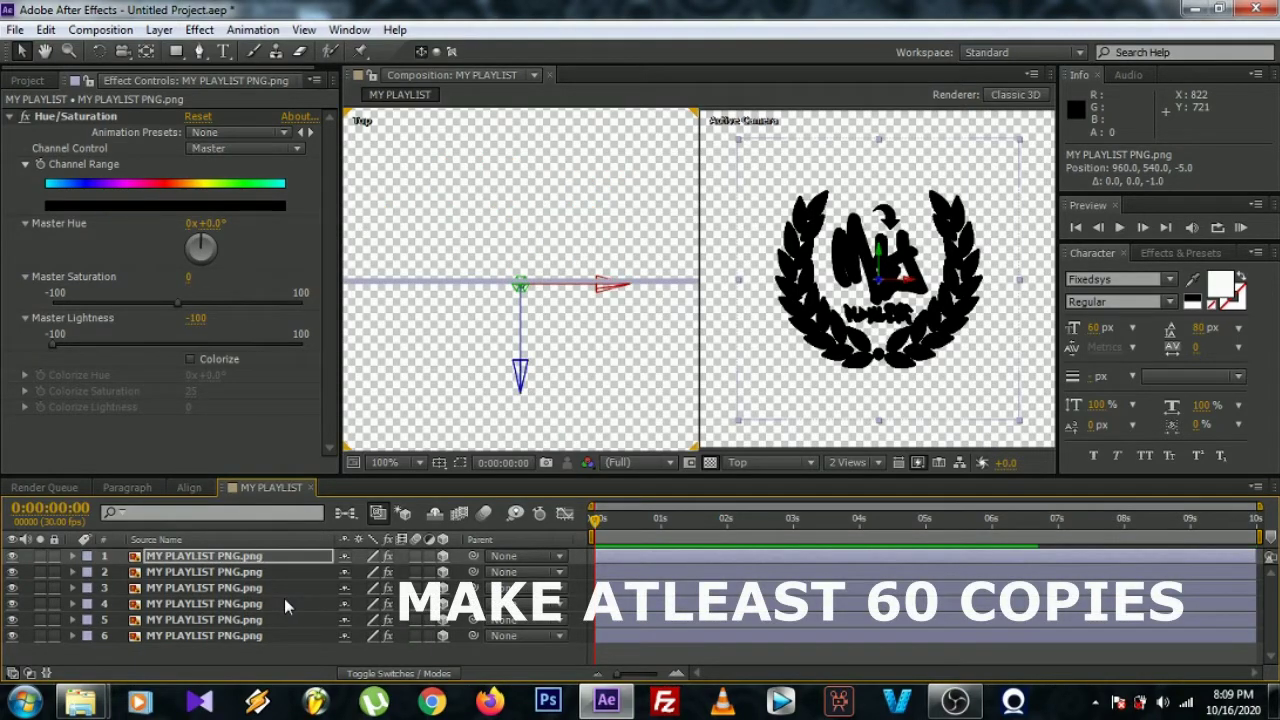
key("ctrl+d")
key("Down")
key("ctrl+d")
key("Down")
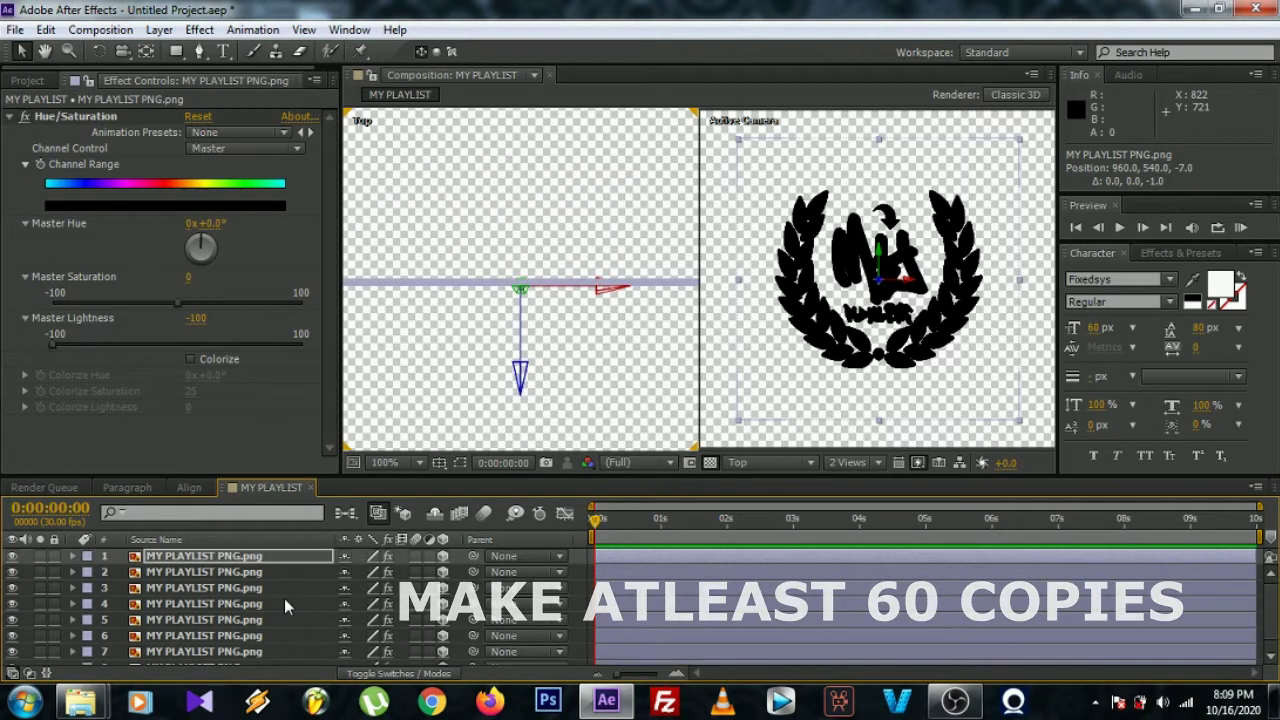
key("ctrl+d")
key("Down")
key("Down")
key("Down")
key("ctrl+d")
key("Down")
key("Down")
key("Down")
key("Down")
key("ctrl+d")
Select all logo layers, then duplicate and nudge the whole stack further back in depth
key("ctrl+a")
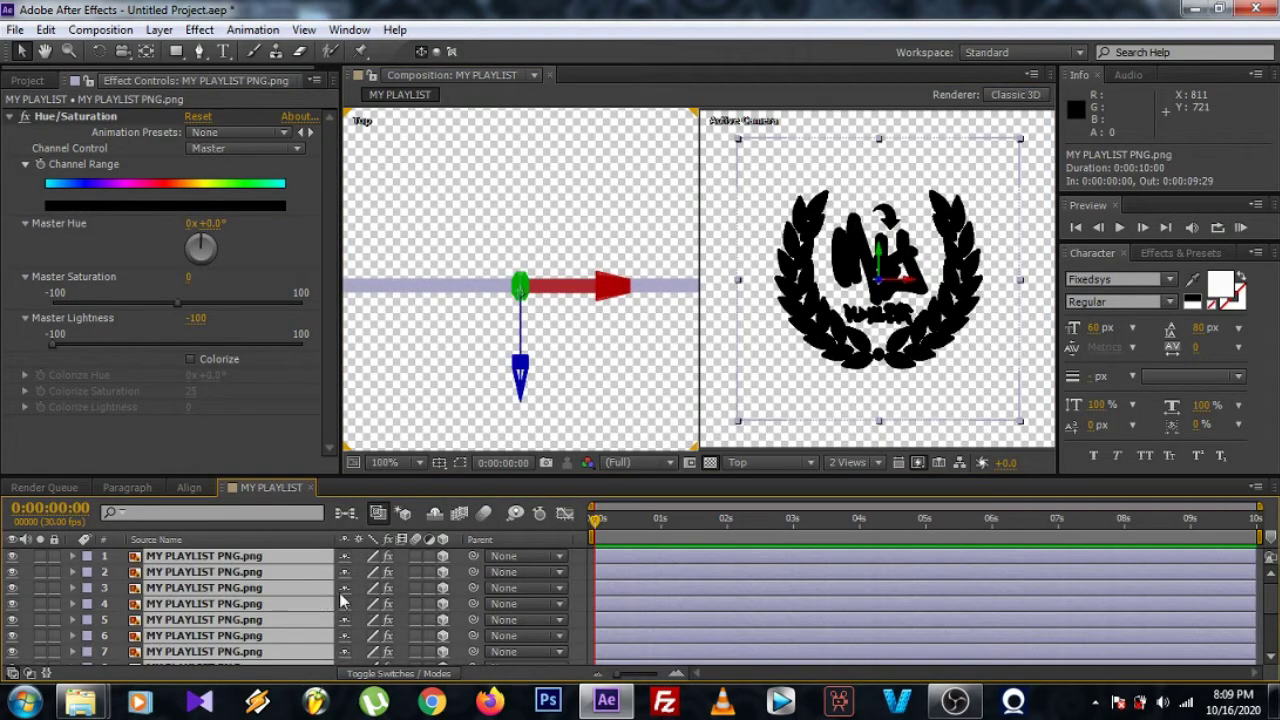
key("Down")
left_click(335, 590)
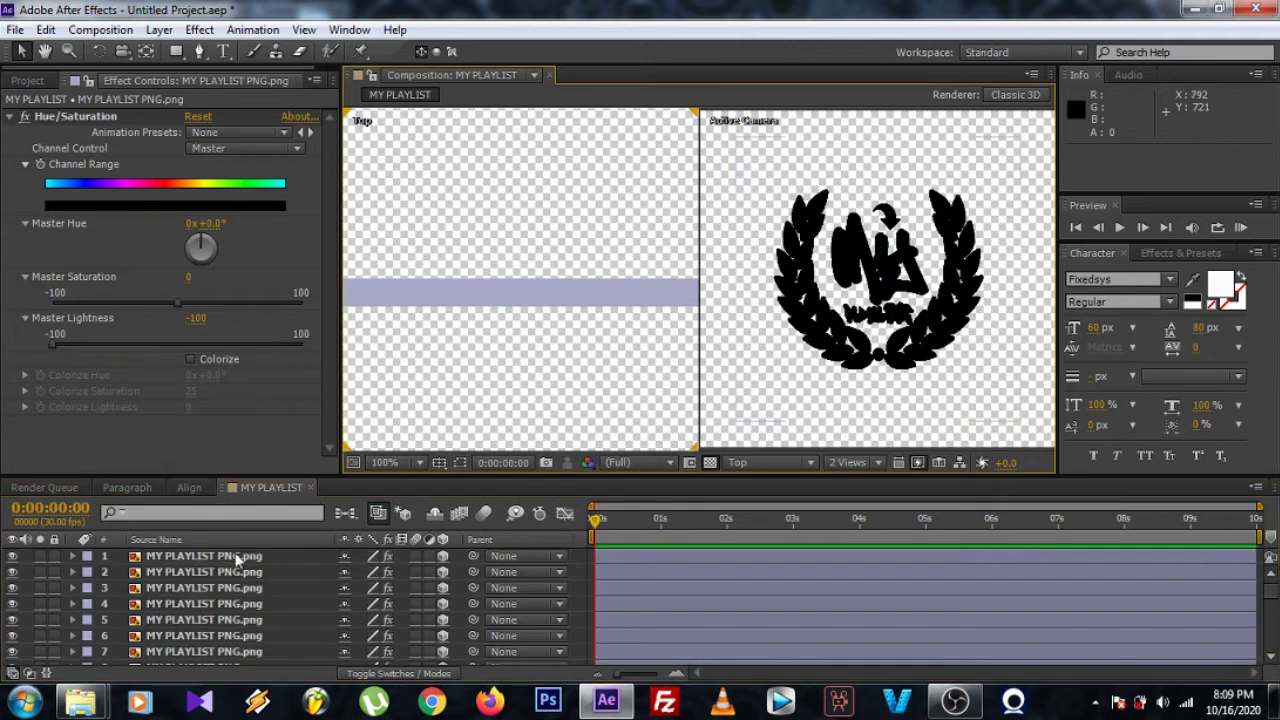
key("ctrl+d")
key("ctrl+a")
key("Down")
key("Down")
key("Down")
left_click(848, 462)
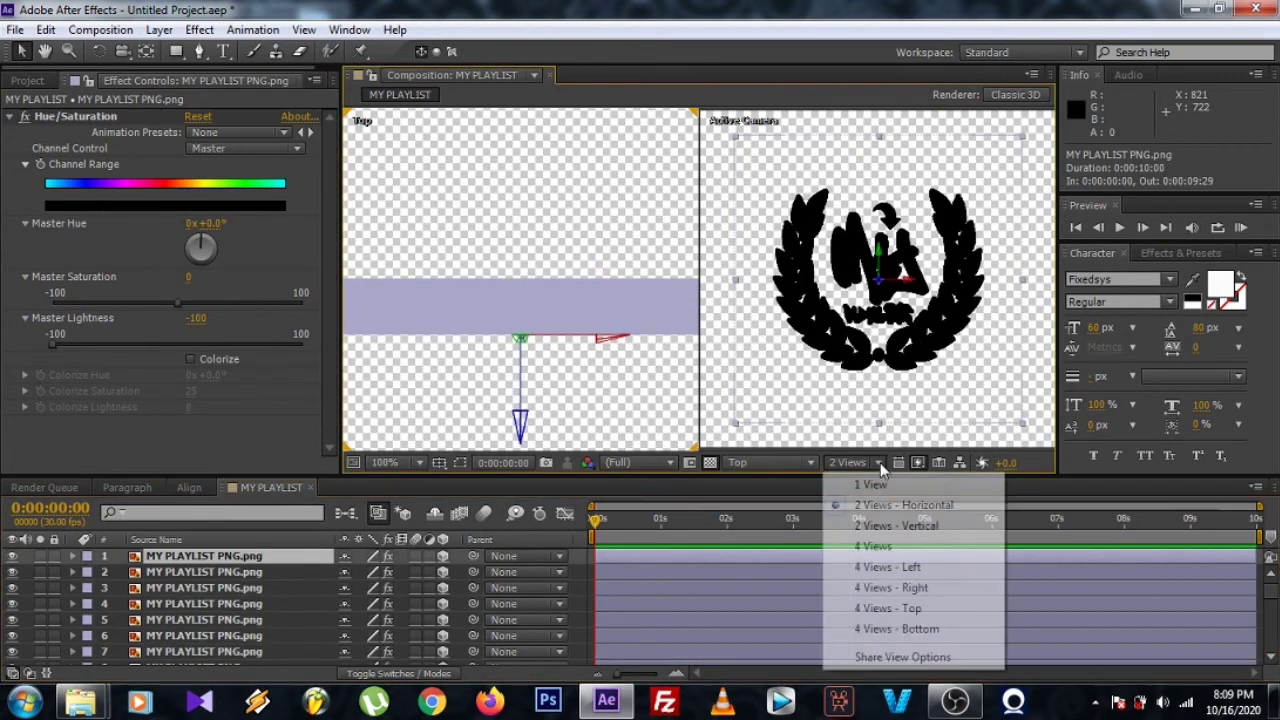
Return to a single Active Camera view and disable the fx switch on layers 1 and 60
left_click(860, 484)
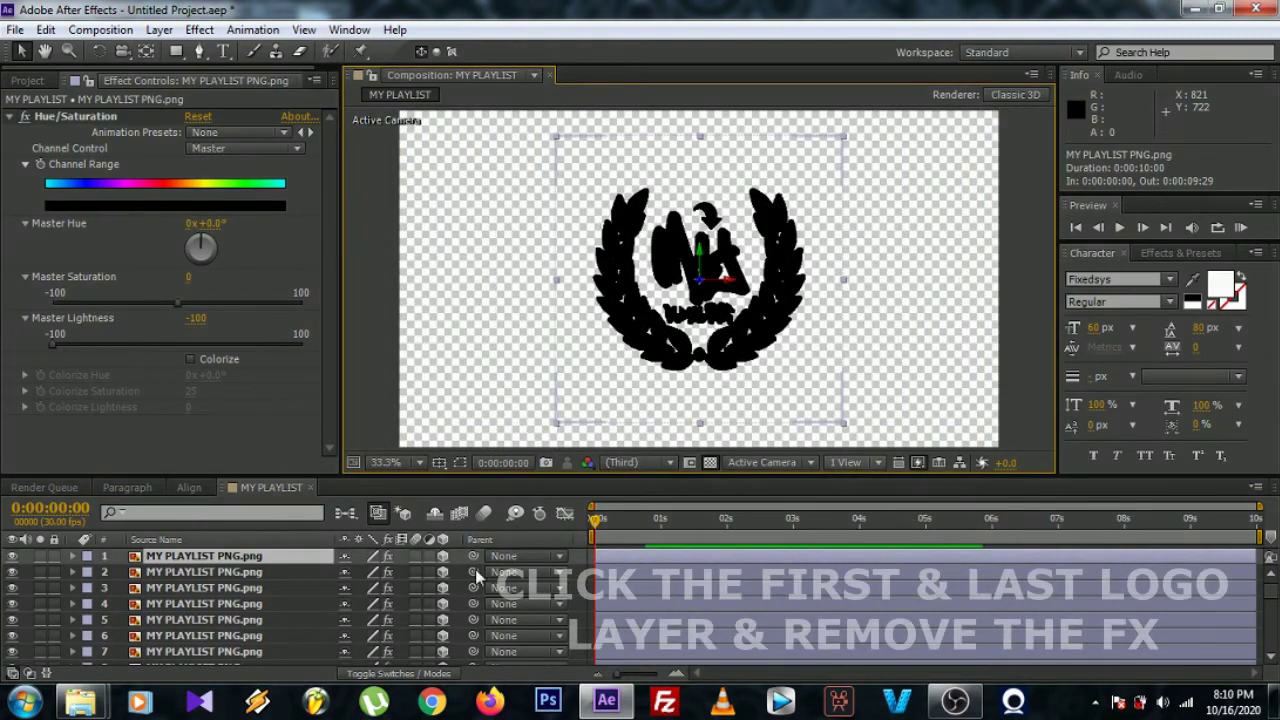
left_click(388, 554)
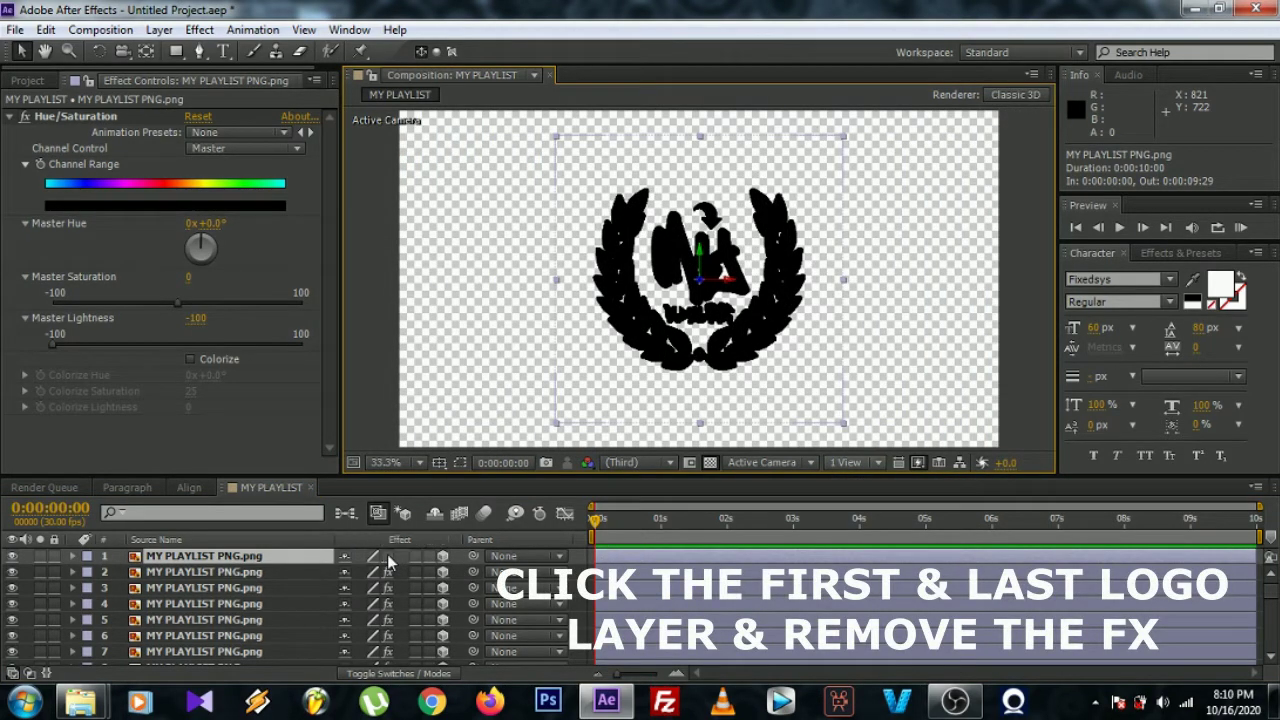
scroll(402, 581, "down", 5)
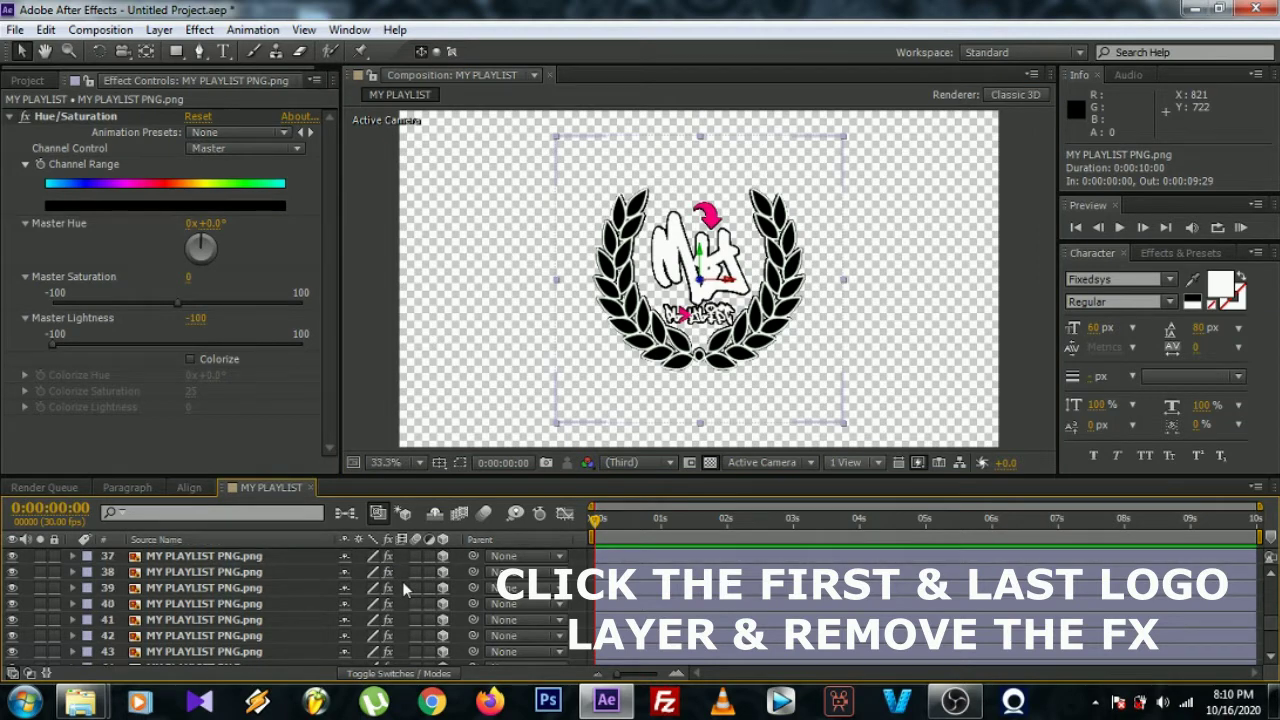
scroll(402, 581, "down", 10)
left_click(388, 656)
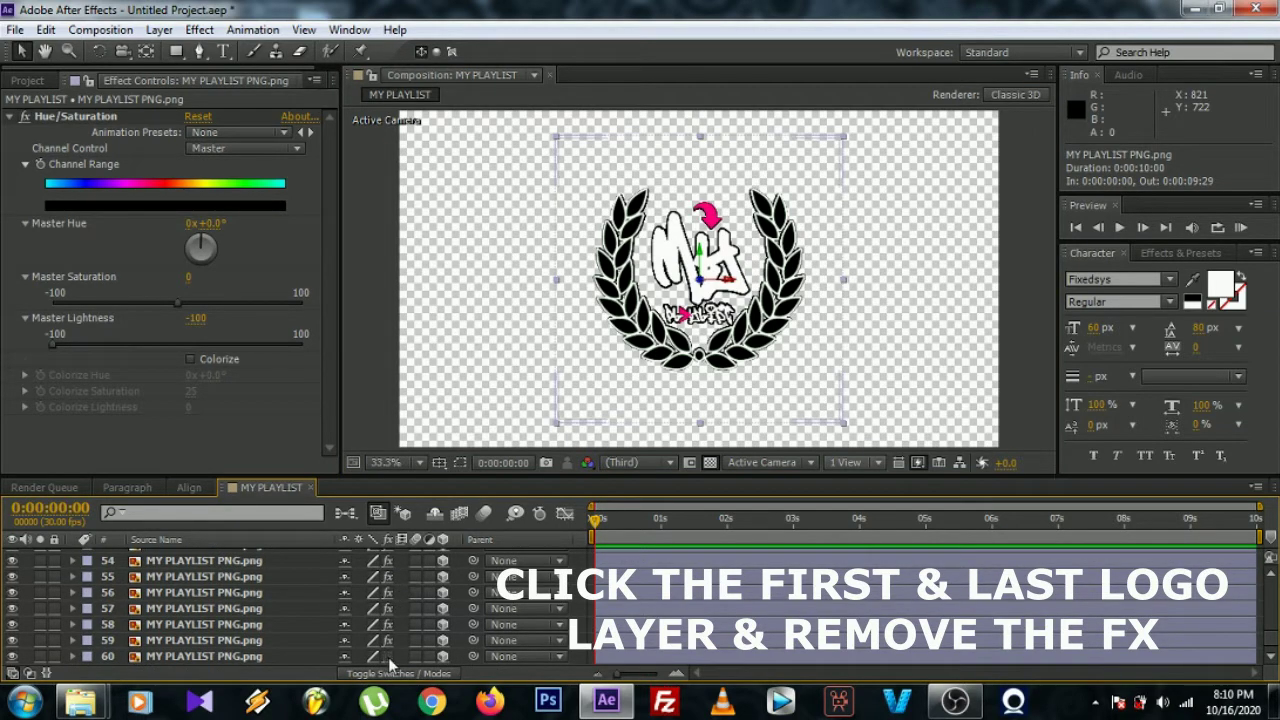
scroll(402, 645, "up", 14)
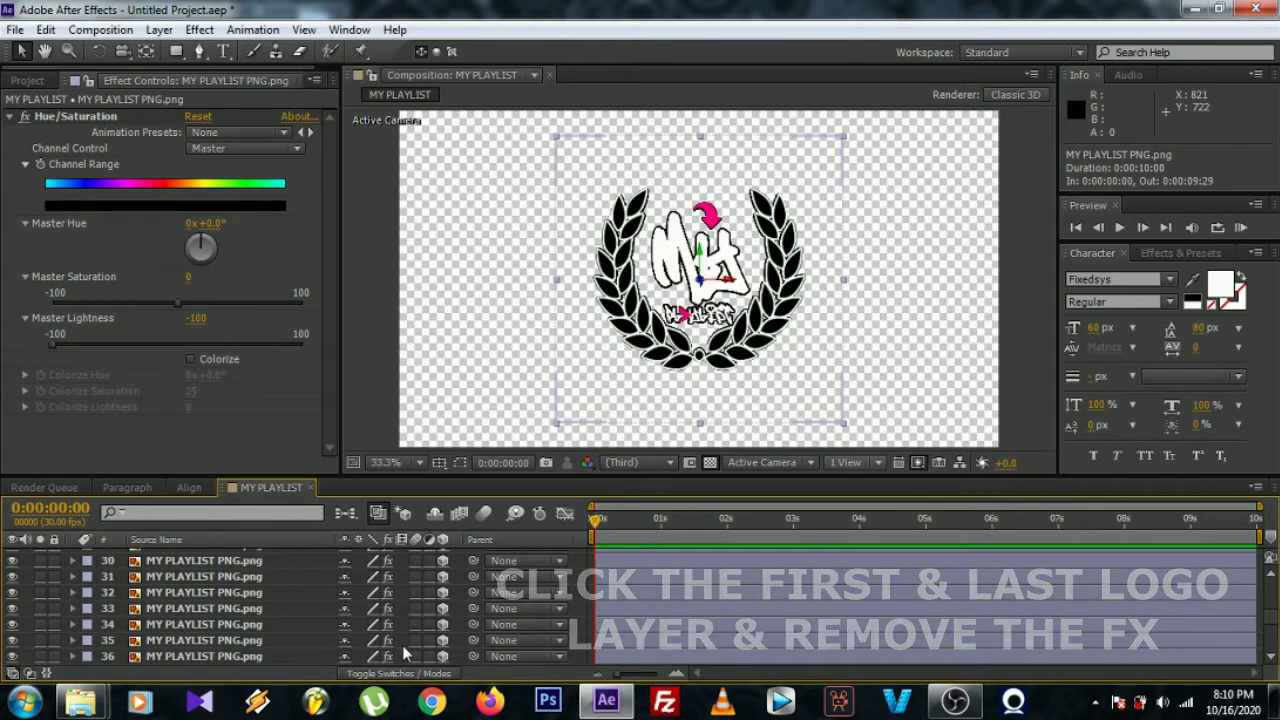
scroll(402, 645, "up", 2)
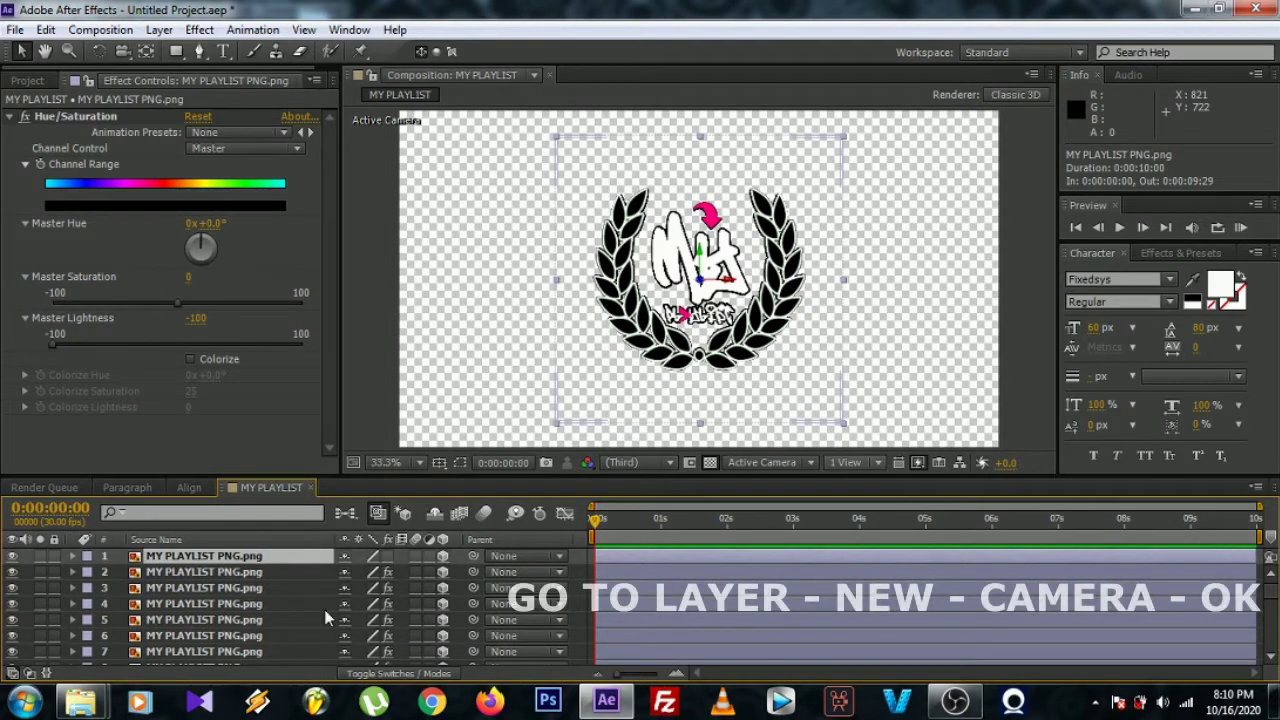
Add a new camera layer, Camera 1, with the default camera settings
left_click(159, 29)
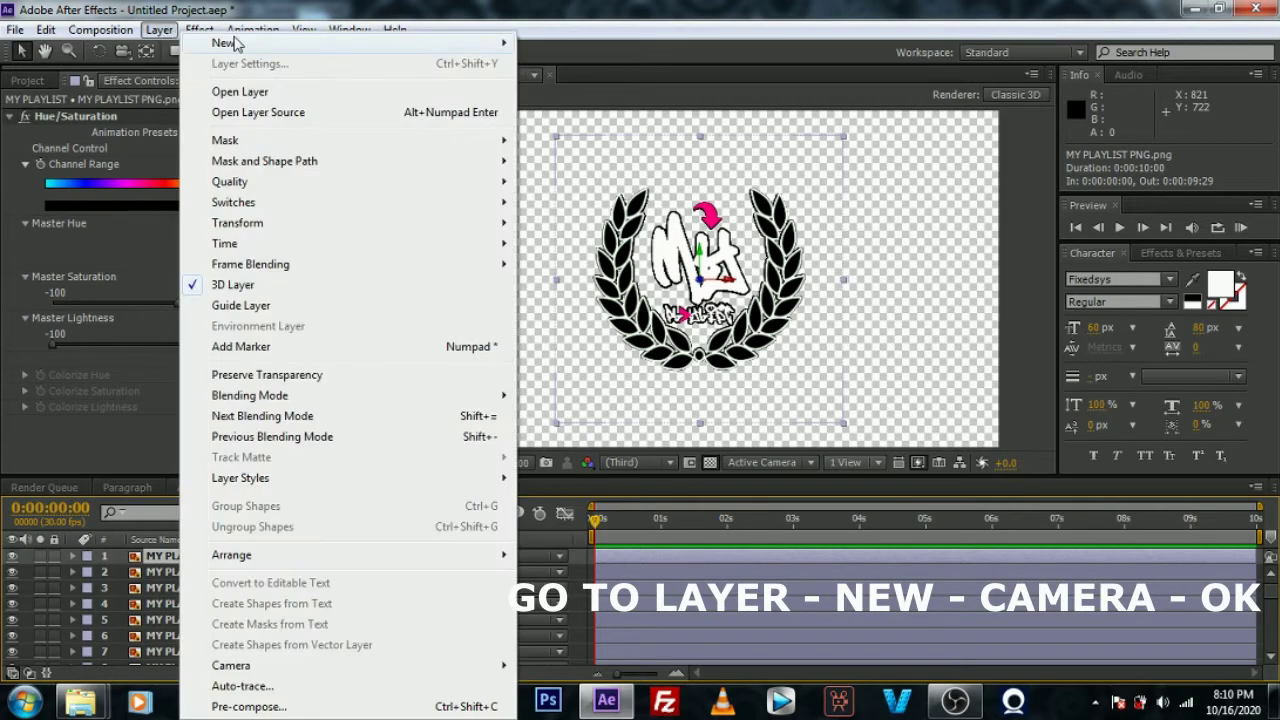
mouse_move(369, 53)
left_click(567, 104)
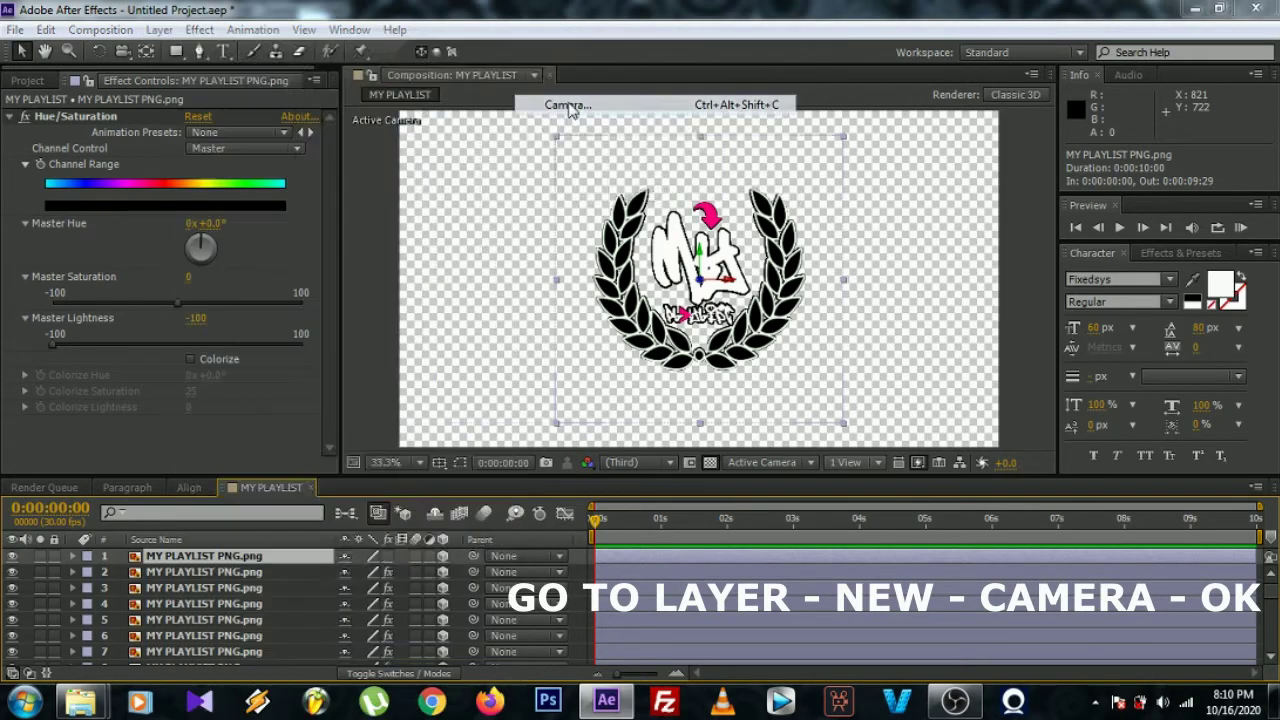
left_click(829, 551)
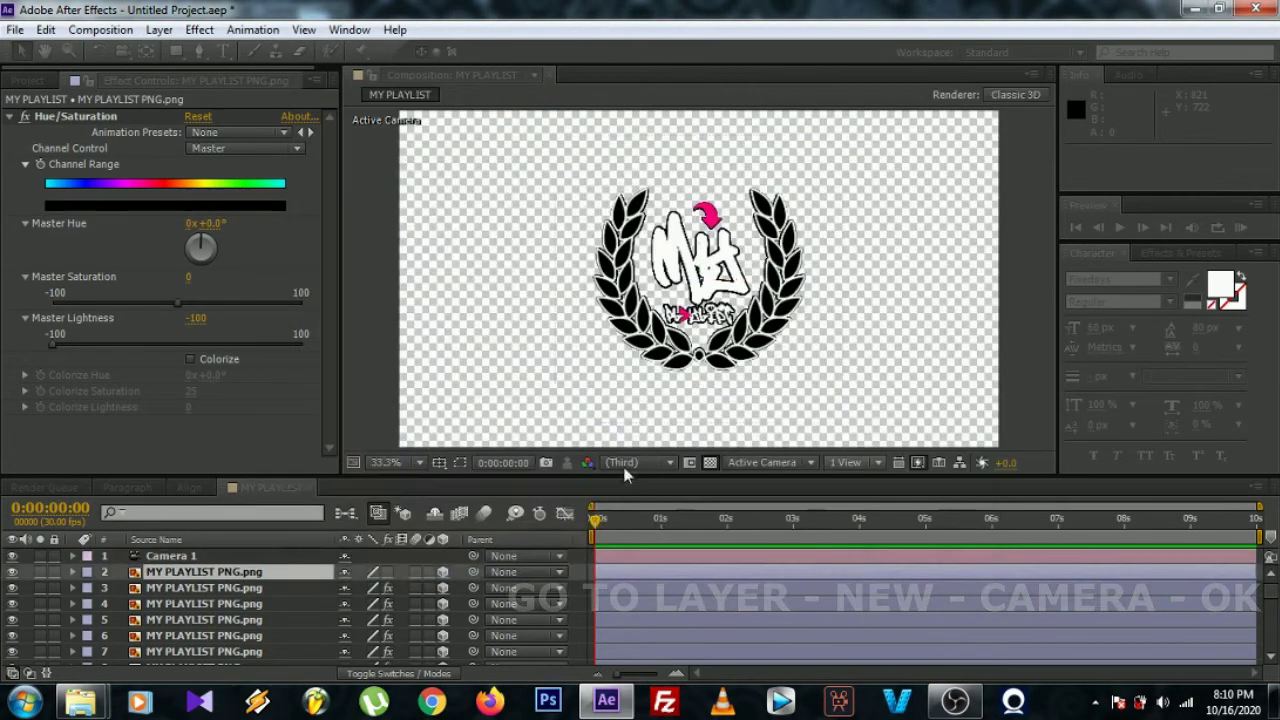
Add a Null 1 null object layer and make it 3D
left_click(159, 29)
mouse_move(420, 43)
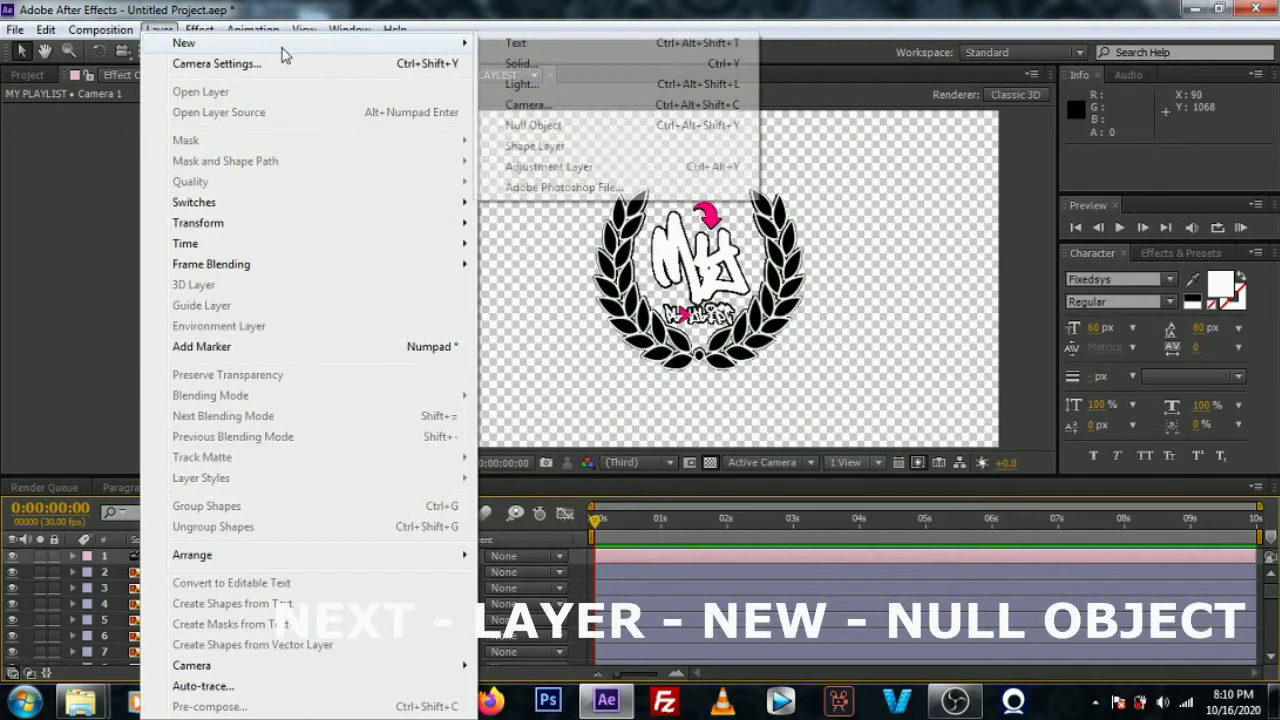
left_click(522, 126)
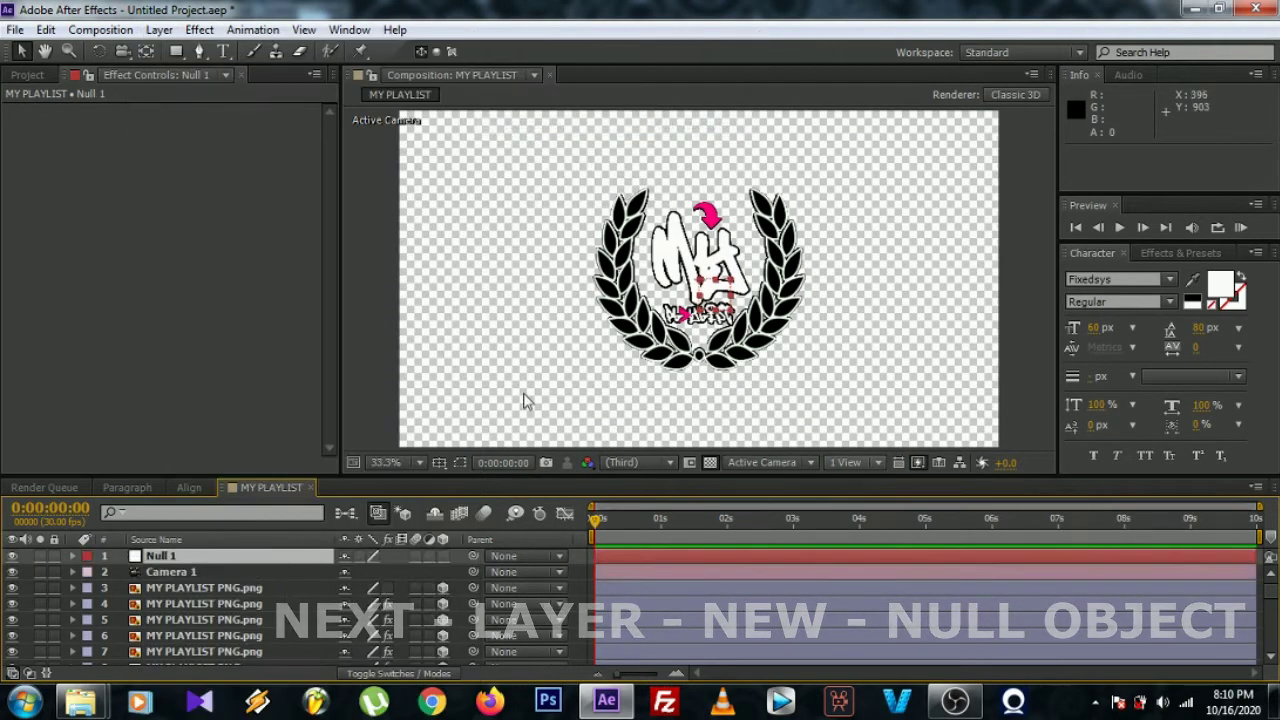
left_click(443, 557)
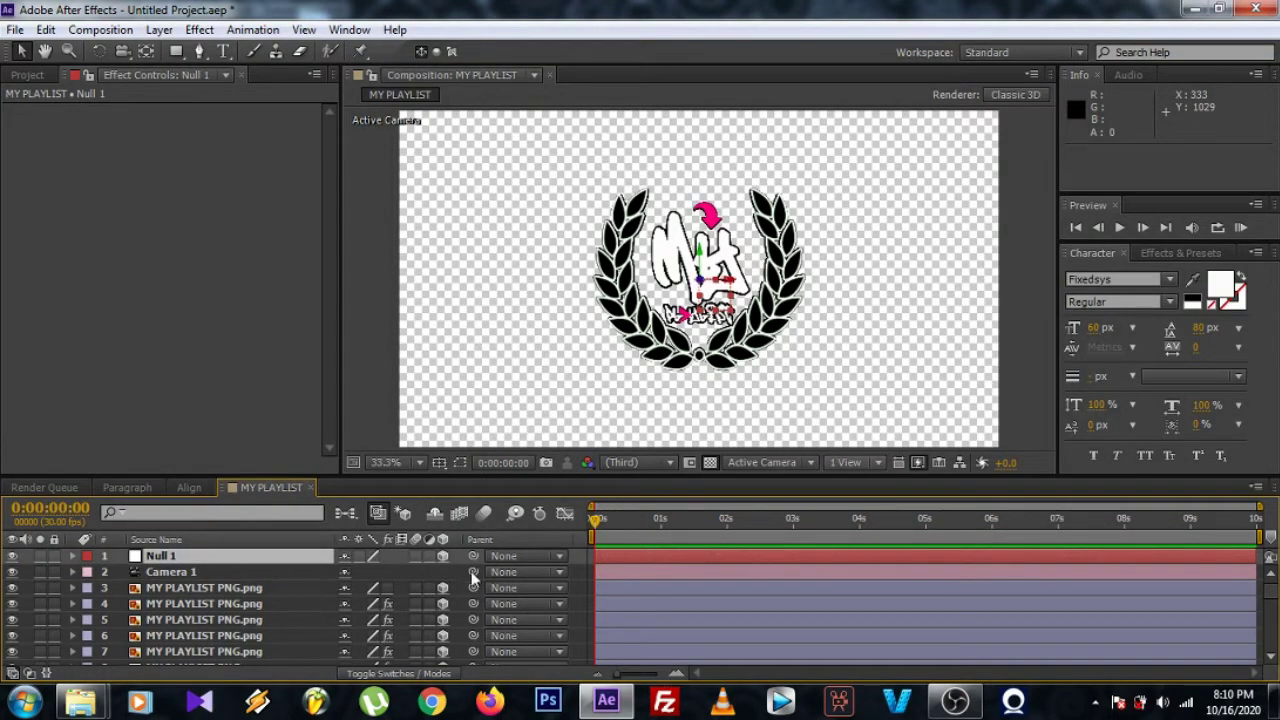
Parent Camera 1 to Null 1 and reveal Null 1's transform properties
left_click_drag(473, 571, 176, 559)
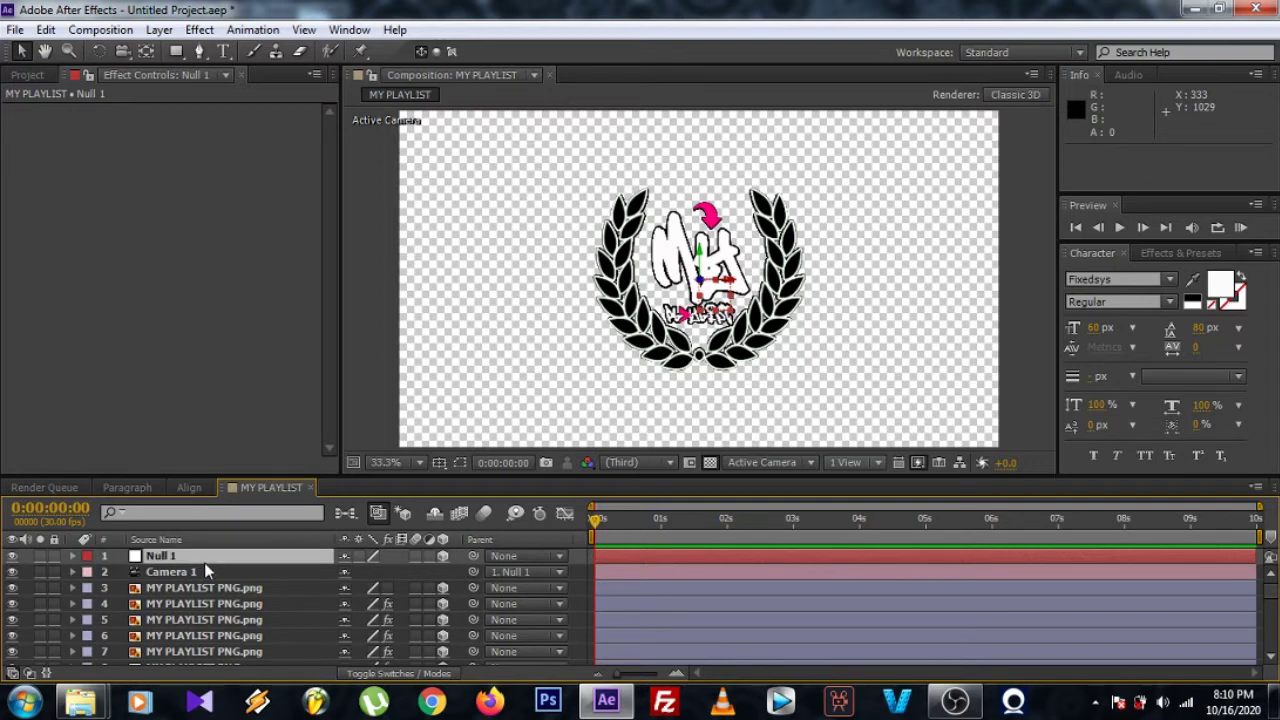
left_click(73, 556)
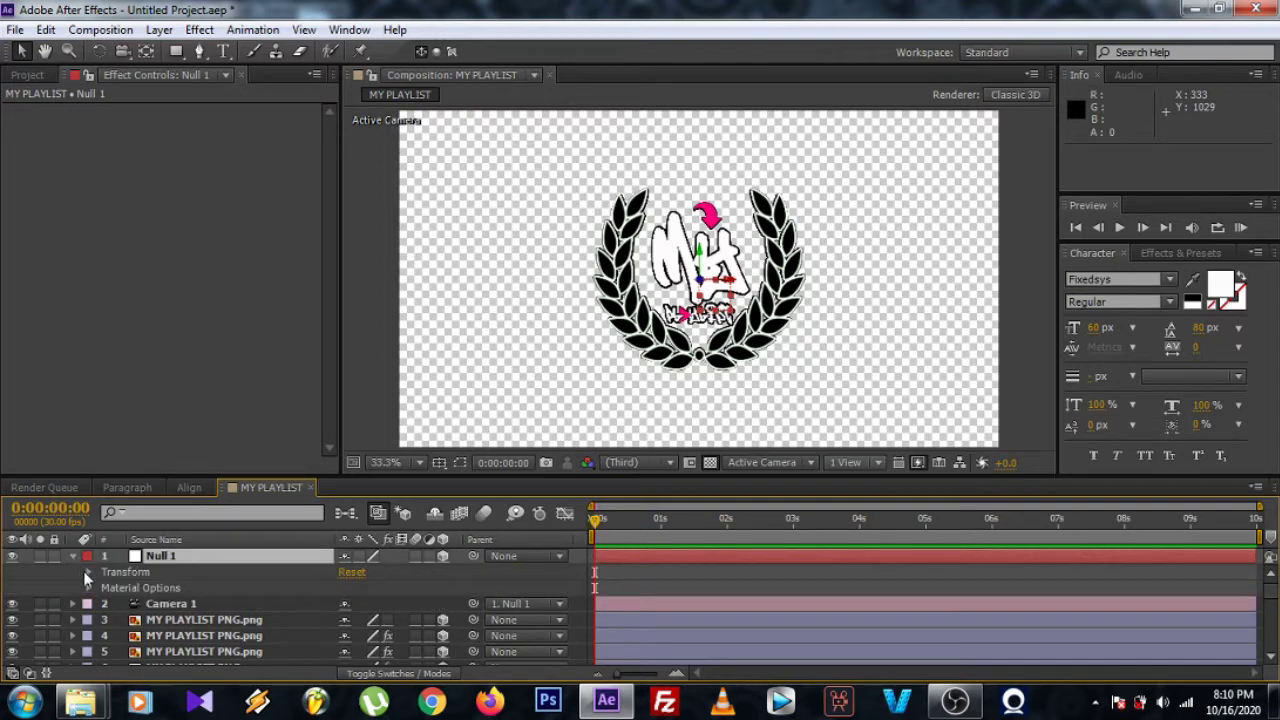
left_click(87, 572)
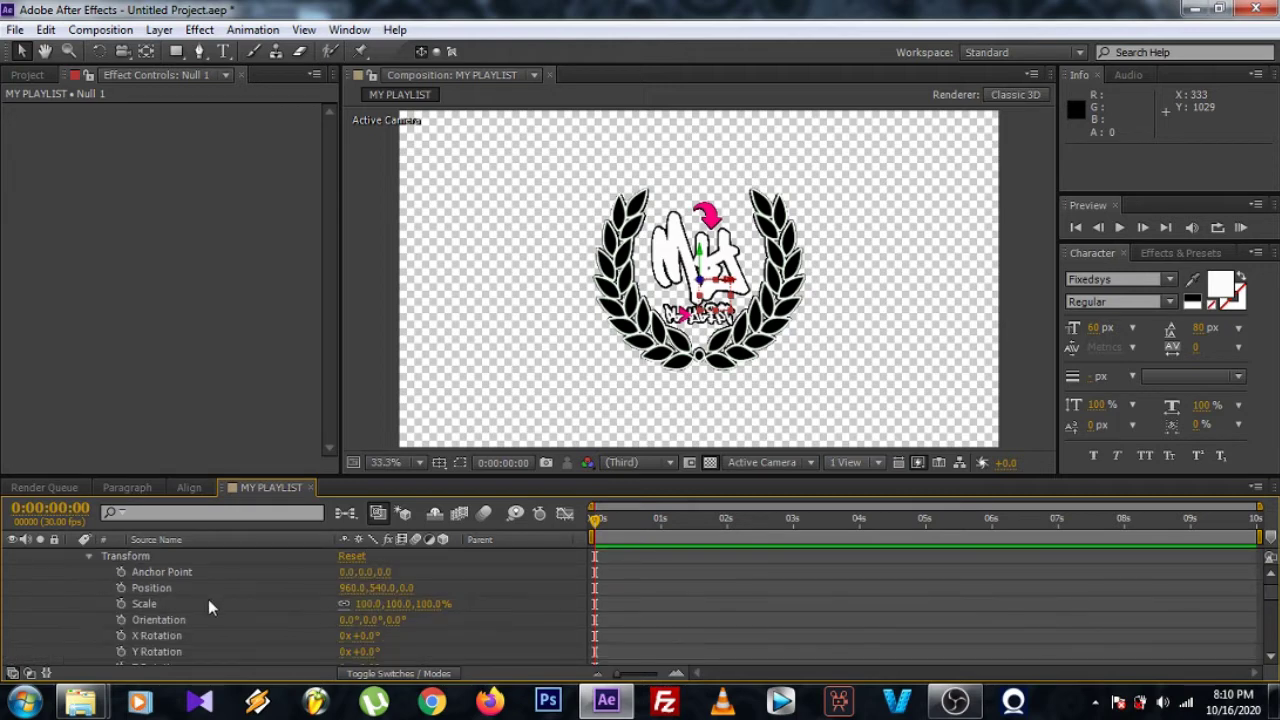
Keyframe Null 1's Scale and Y Rotation, spin Y Rotation to 2x at the end, and preview
left_click(121, 604)
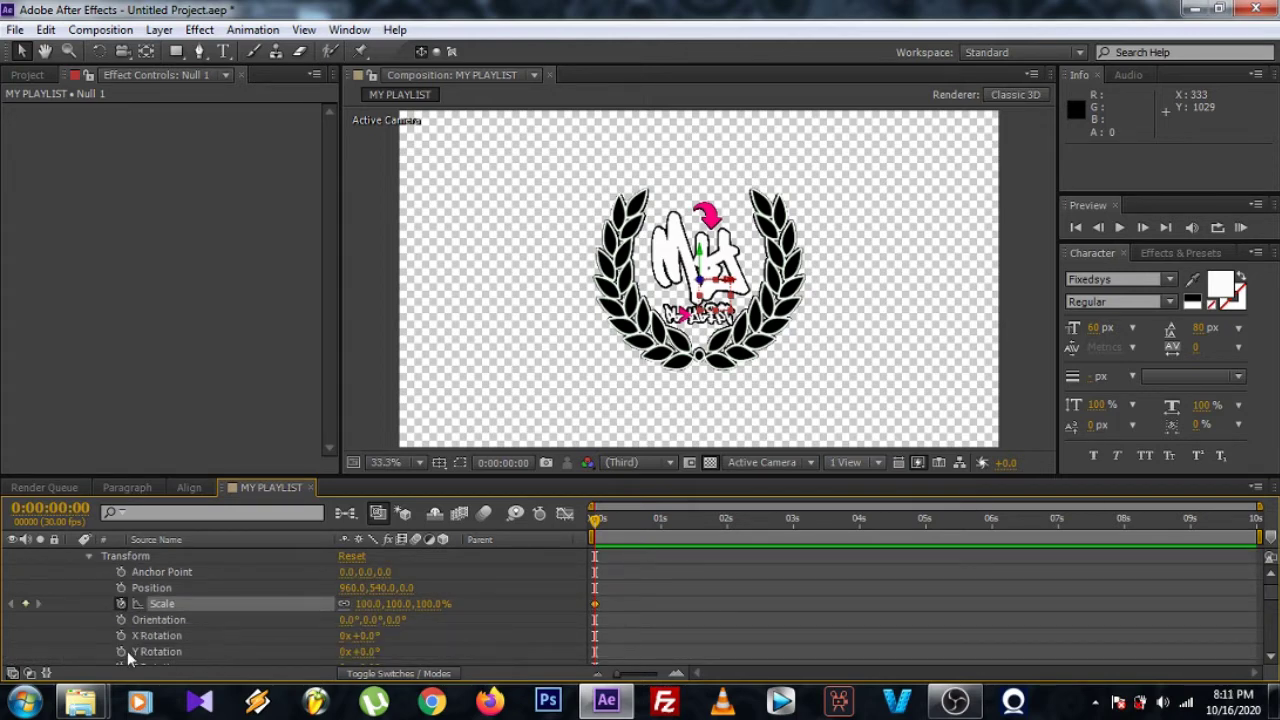
left_click(121, 652)
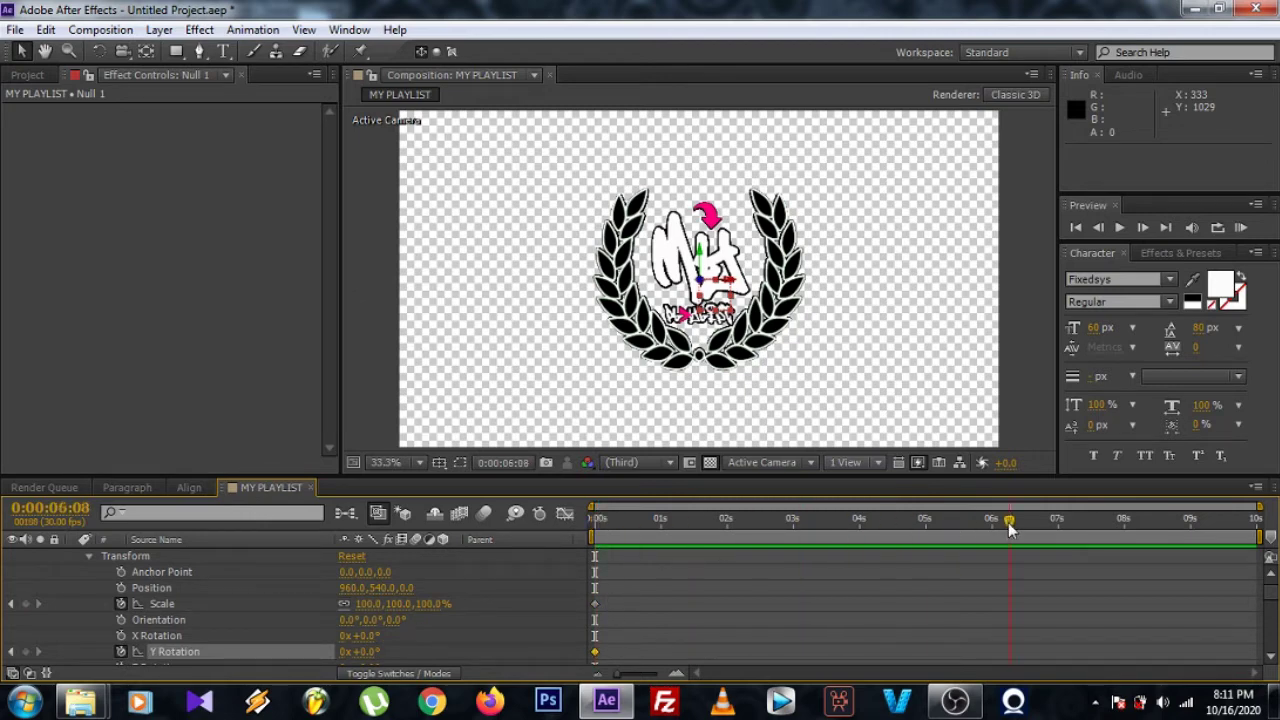
left_click(346, 652)
type("2")
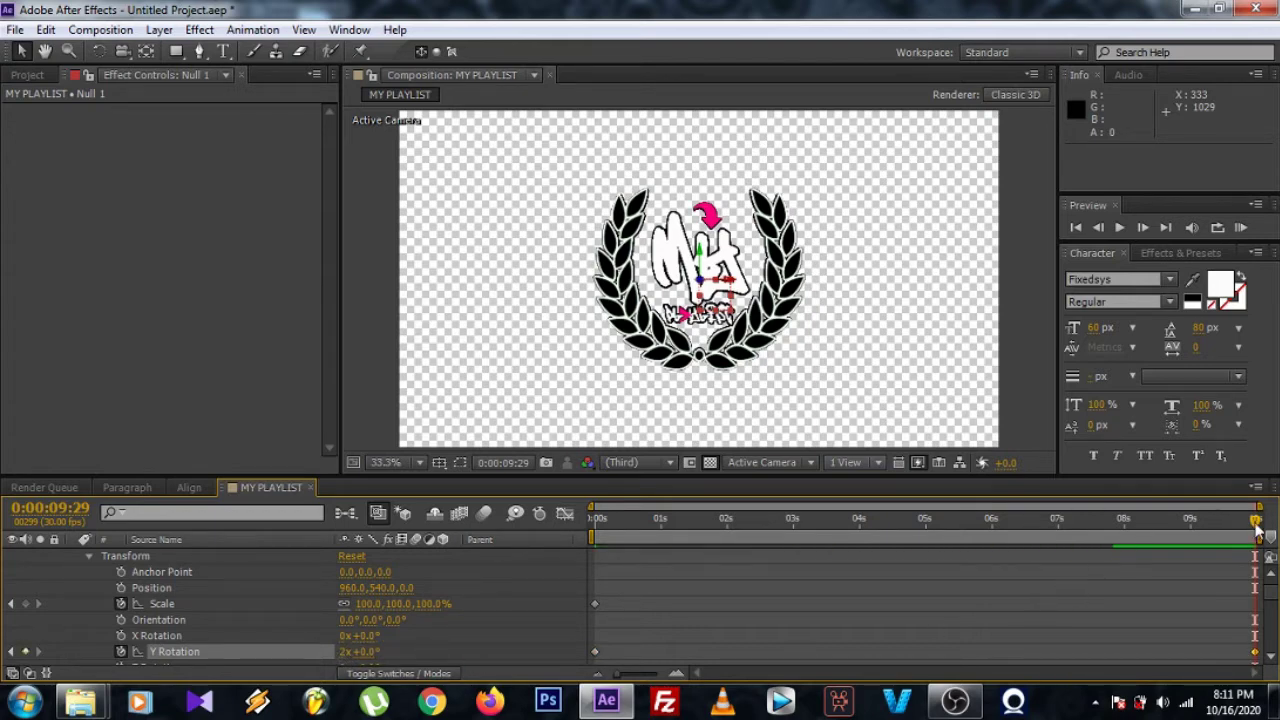
left_click_drag(1256, 527, 596, 542)
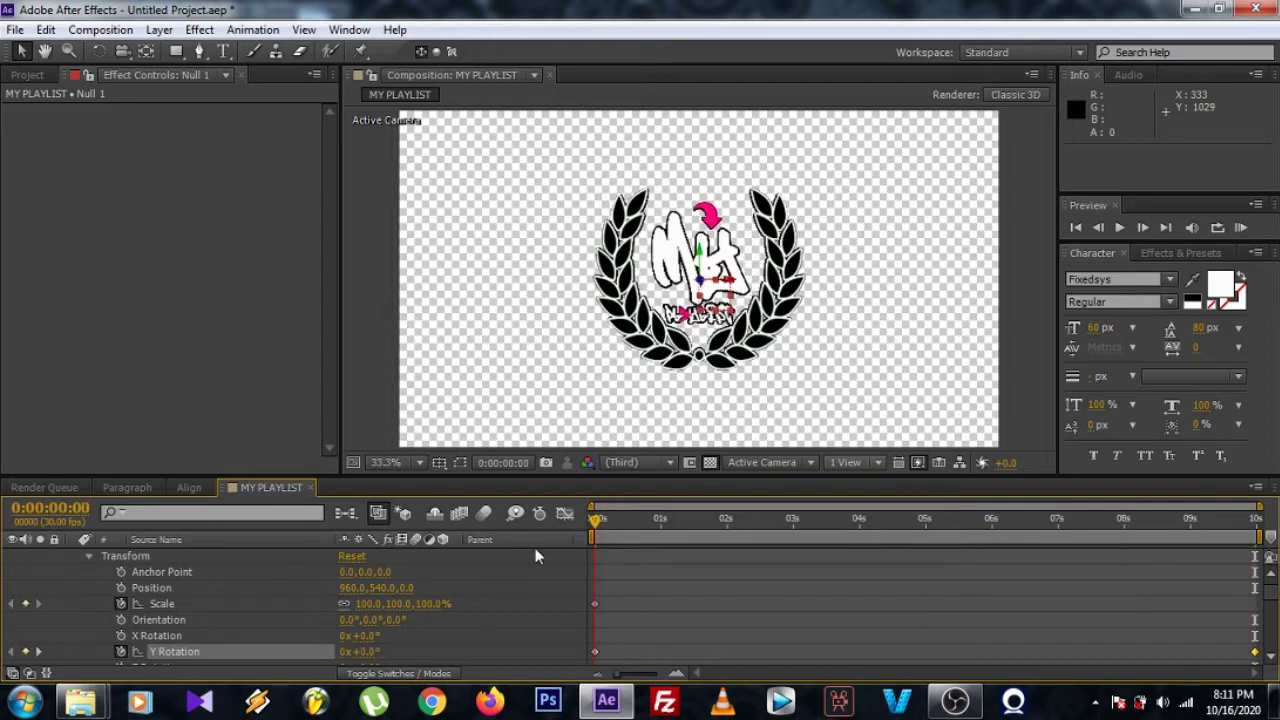
left_click(1241, 228)
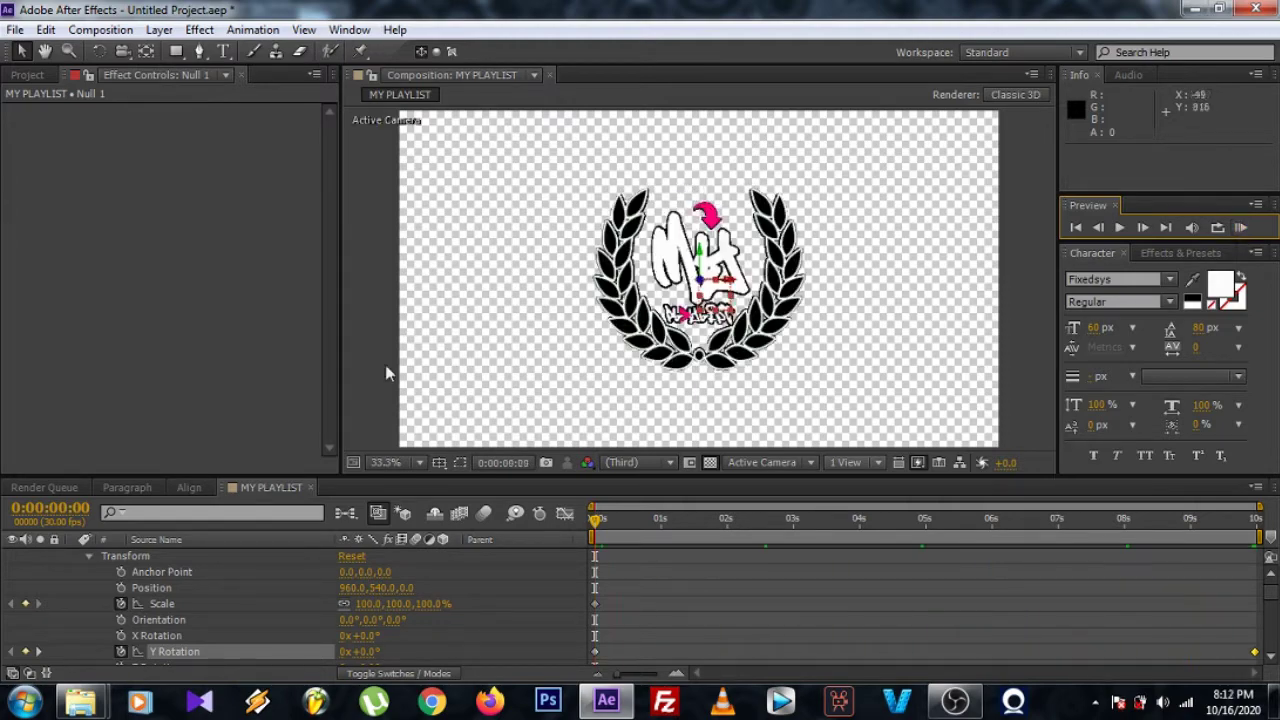
Stop the preview, add MY PLAYLIST to the Render Queue, and accept its Render Settings
left_click(73, 556)
left_click(100, 29)
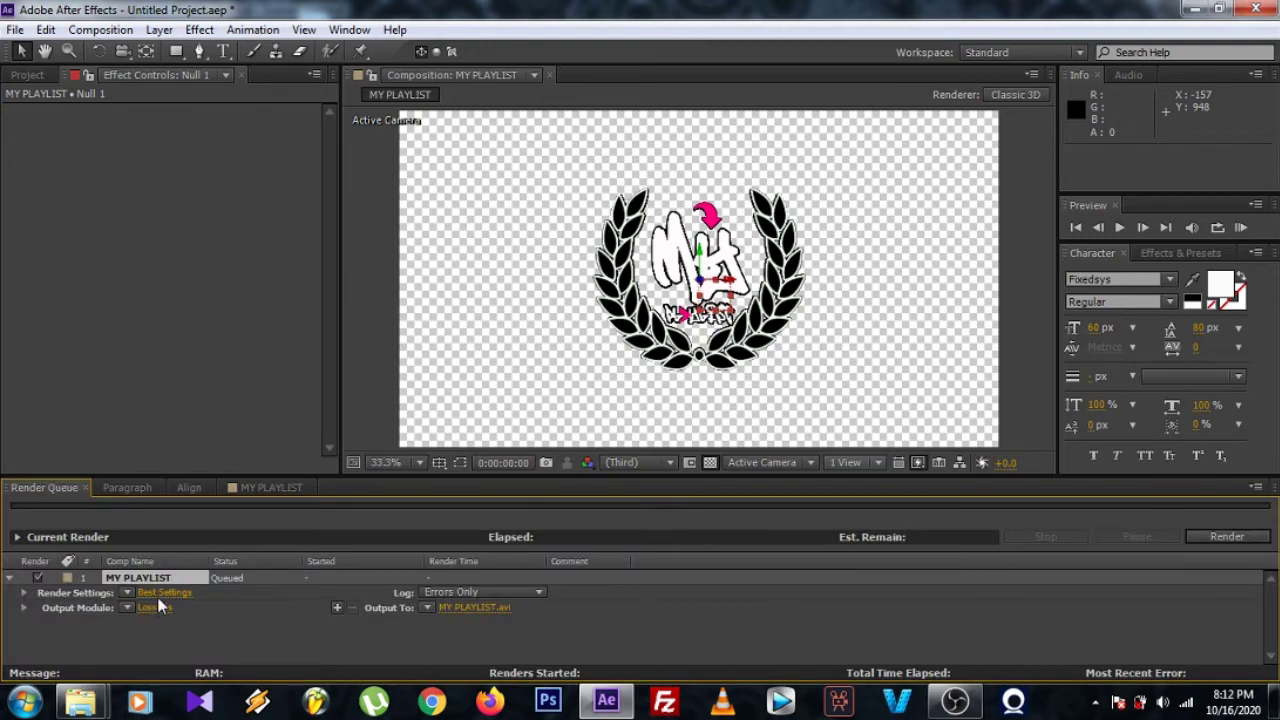
left_click(160, 593)
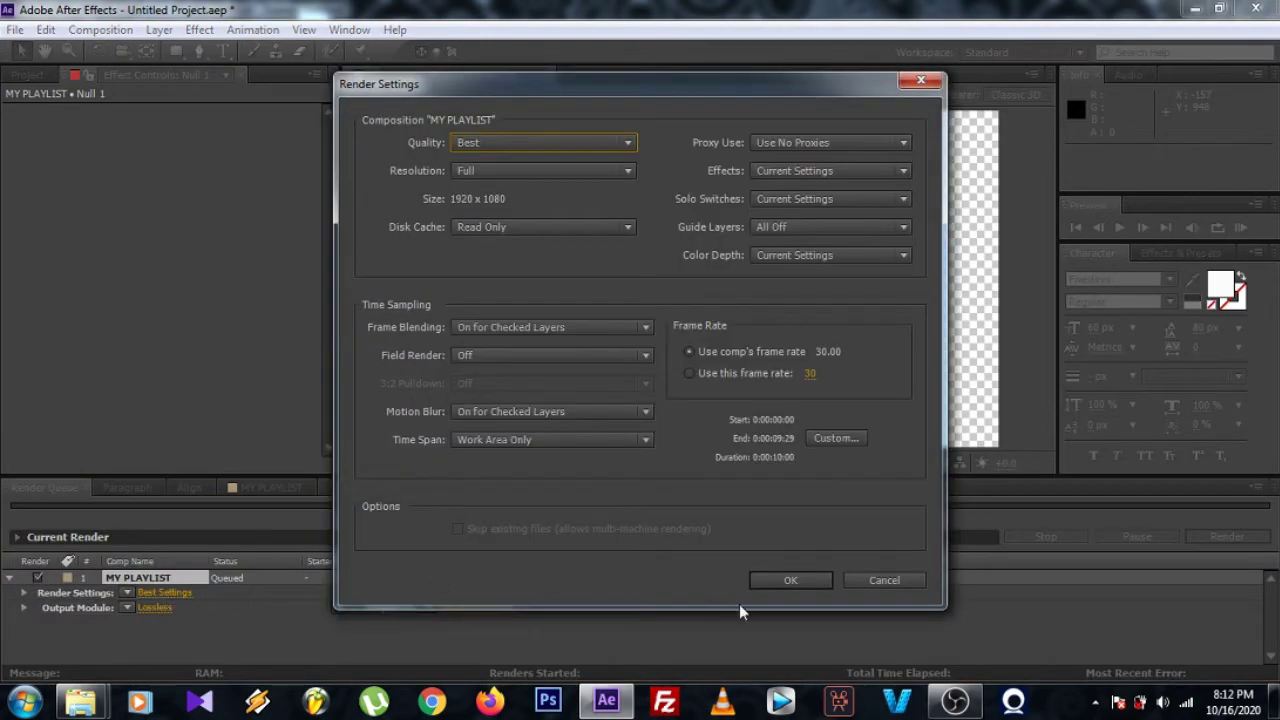
left_click(790, 580)
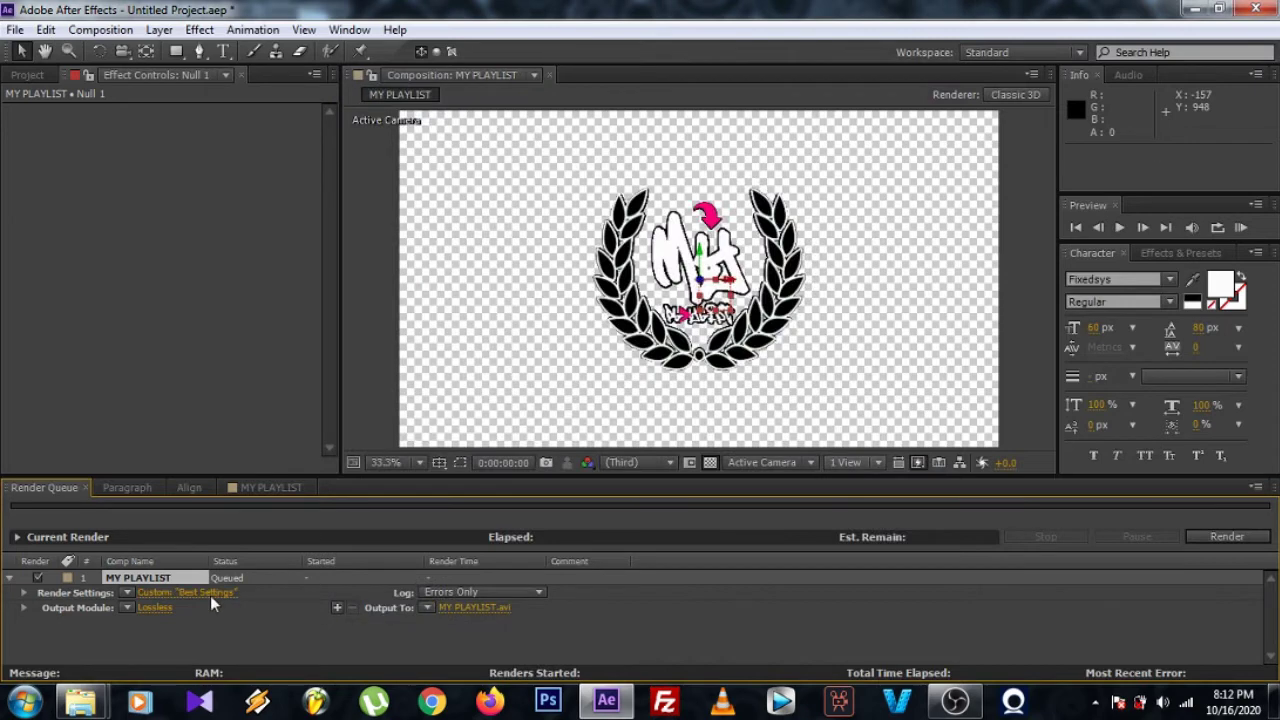
Set the Output Module format to Windows Media
left_click(149, 607)
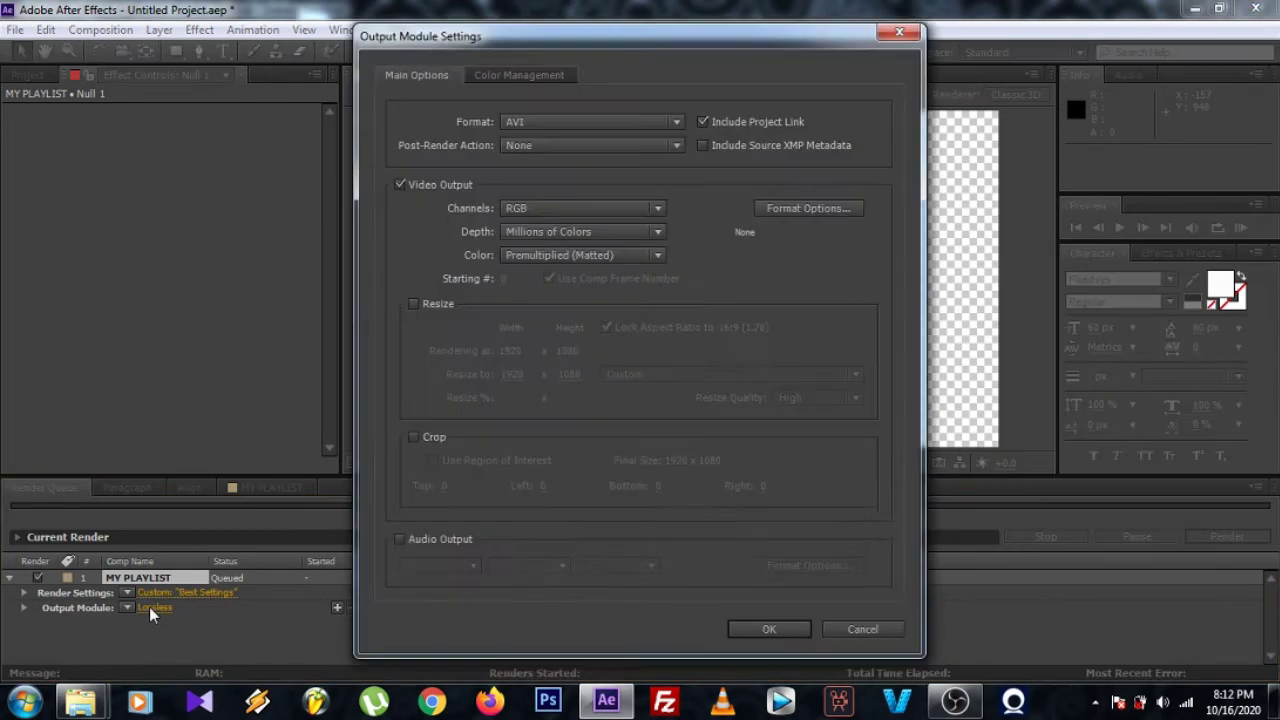
left_click(676, 121)
left_click(545, 557)
left_click(769, 629)
Set the output file name to MY PLAYLIST 2020.wmv
left_click(475, 607)
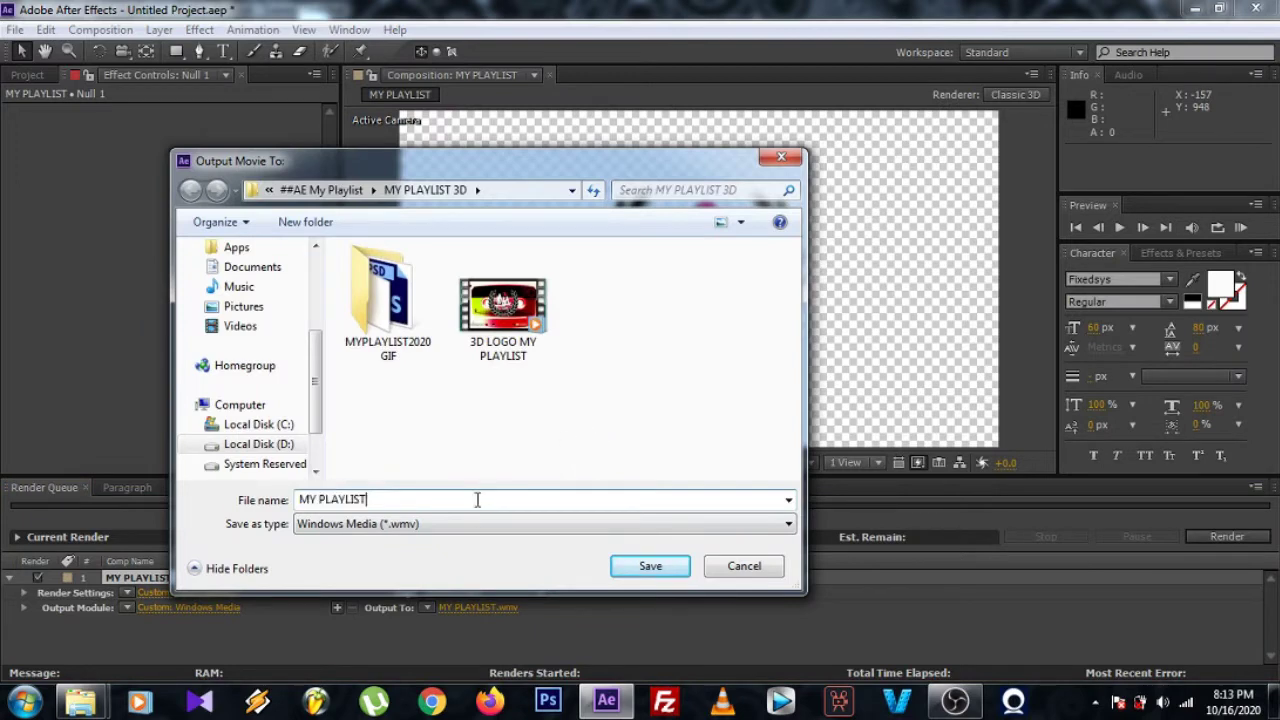
type("2020")
left_click(628, 570)
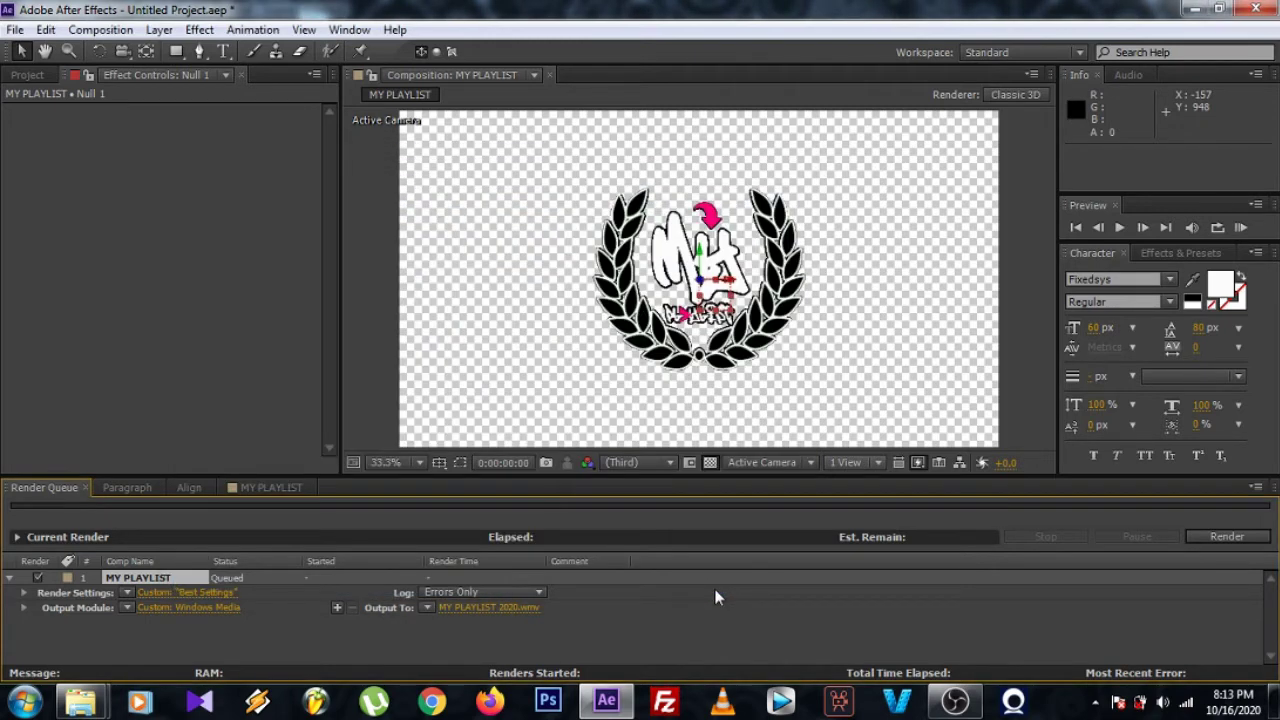
Render the MY PLAYLIST queue item to MY PLAYLIST 2020.wmv and let it finish
left_click(1219, 537)
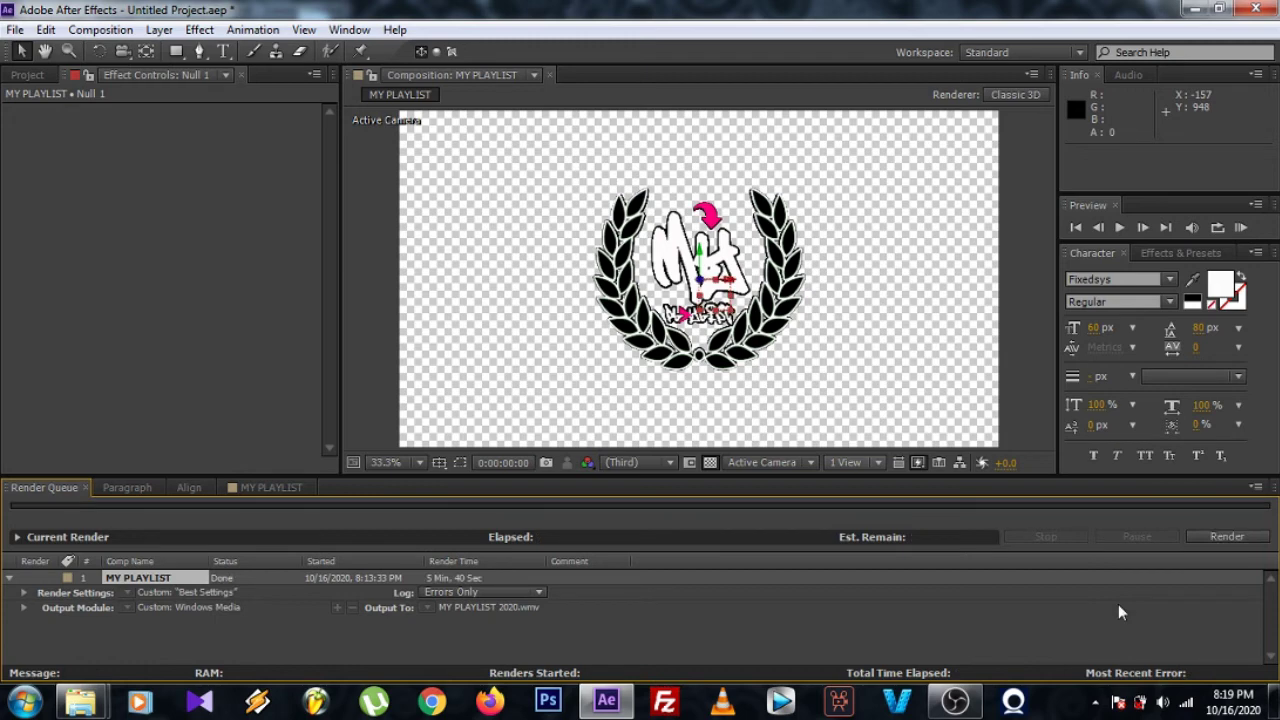
Minimize After Effects and open MY PLAYLIST 2020 from Explorer in VLC media player
left_click(1197, 9)
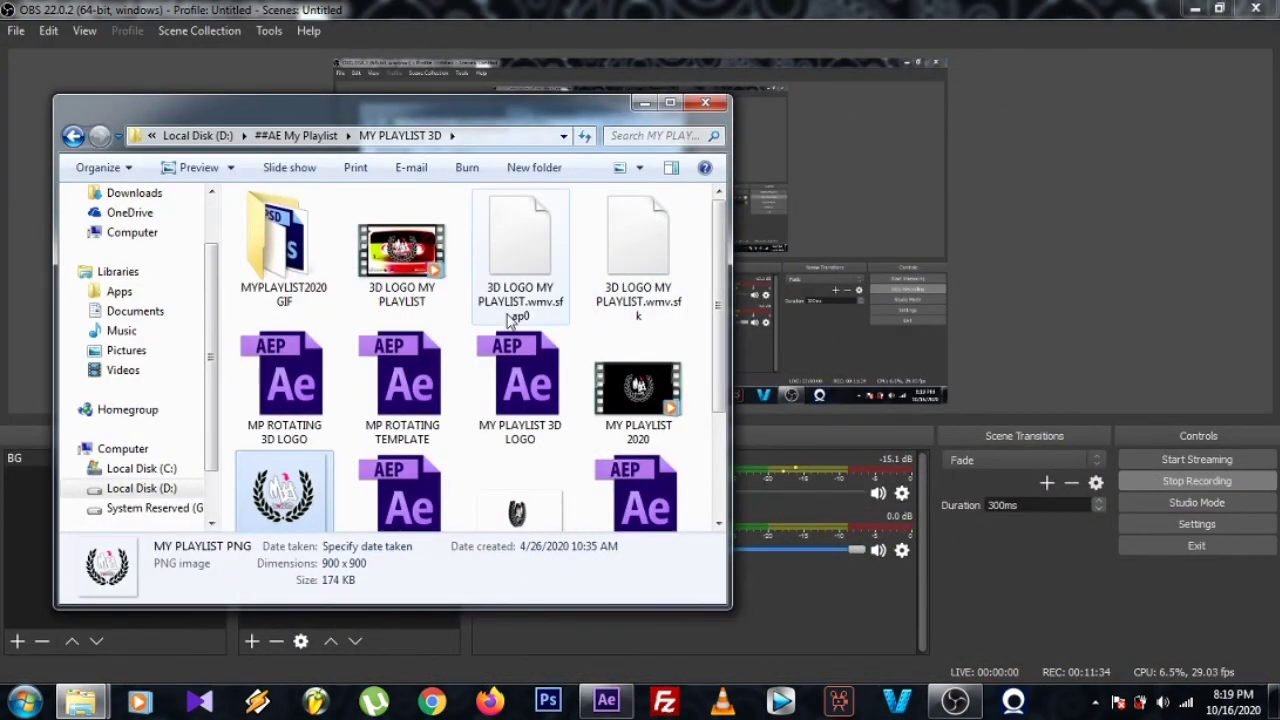
left_click(632, 405)
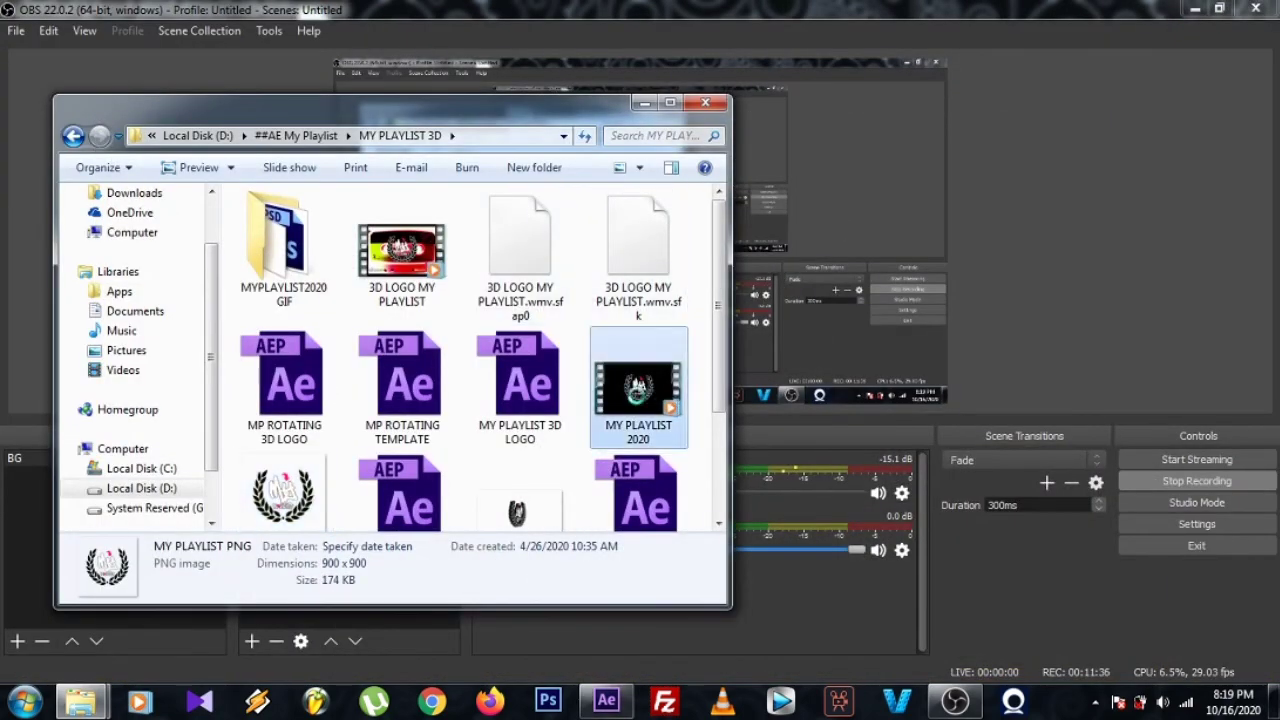
right_click(637, 405)
mouse_move(790, 347)
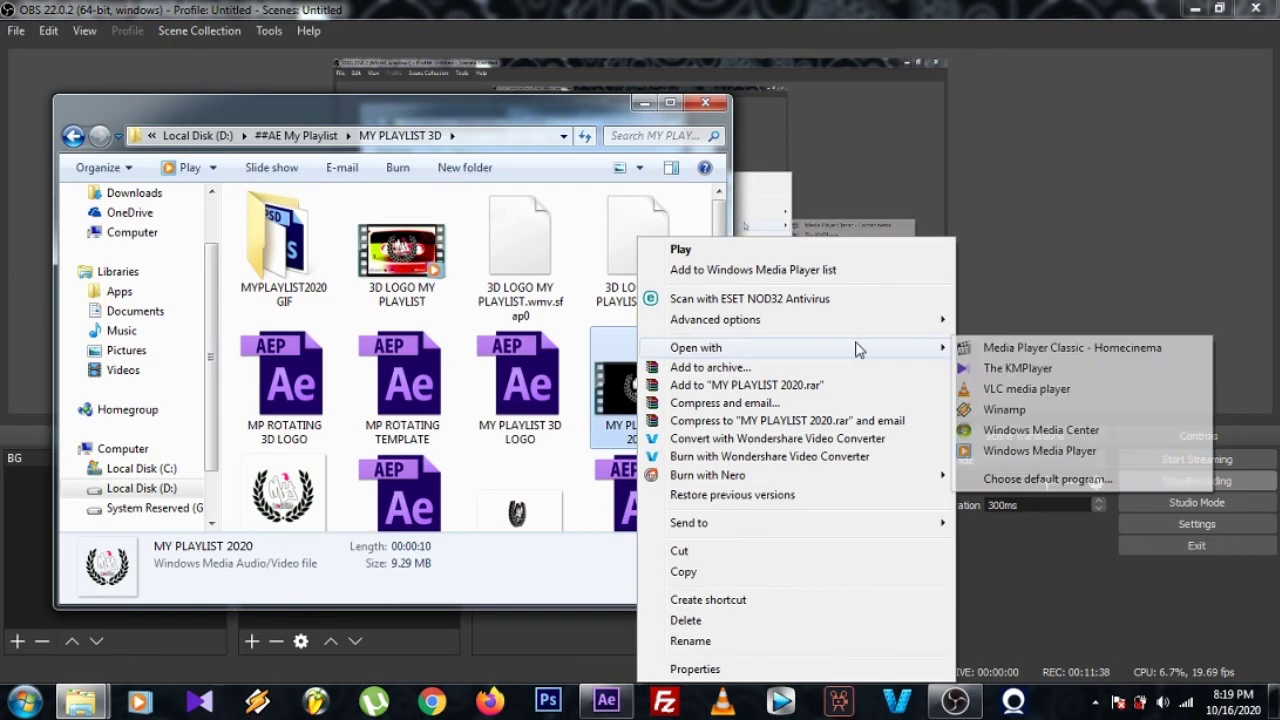
left_click(1012, 388)
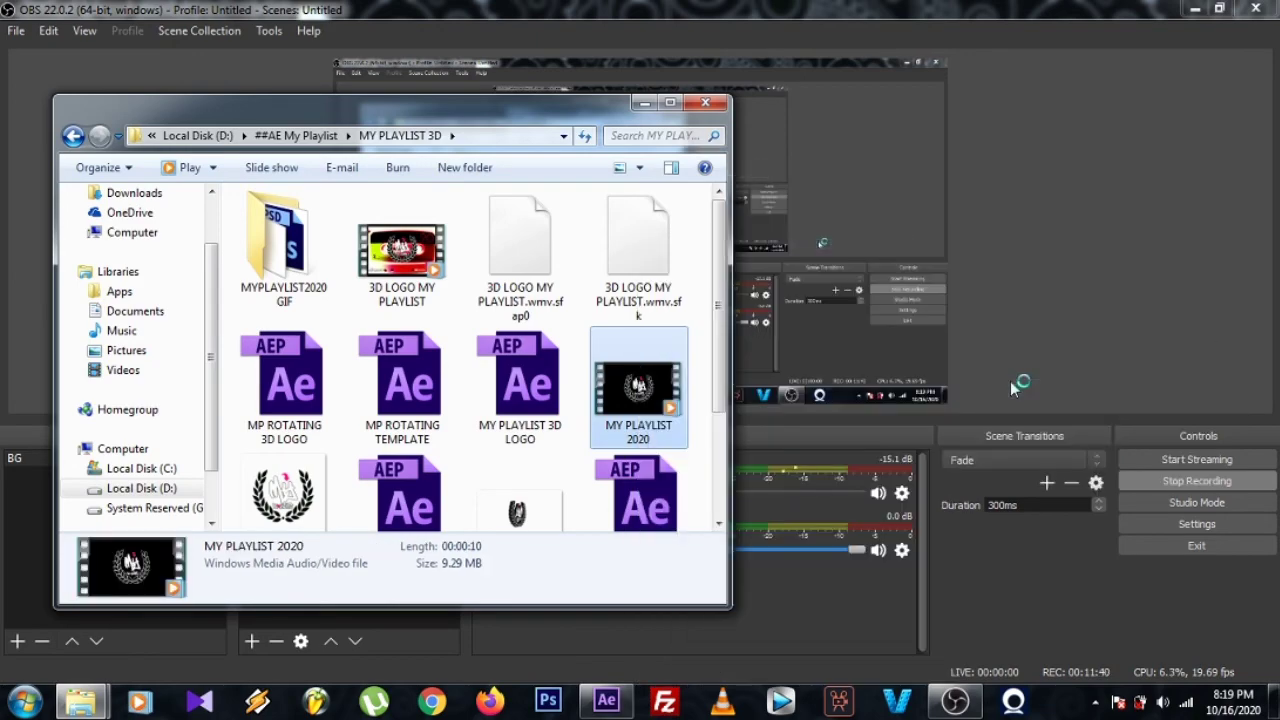